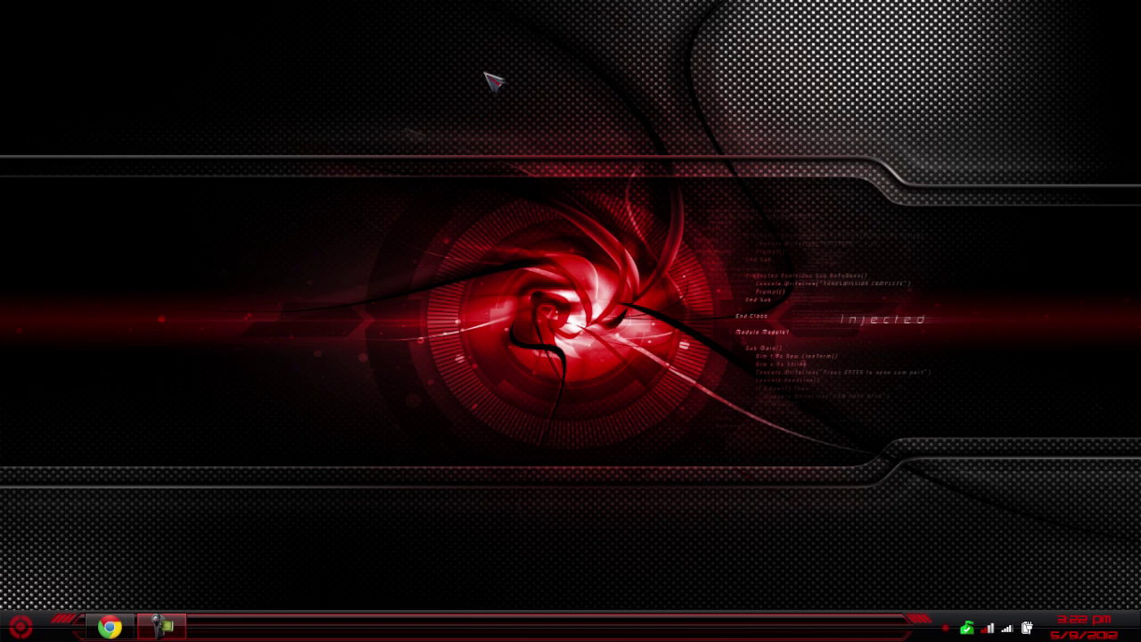
# Launch CCleaner from the installed programs list
pyautogui.click(22, 627)
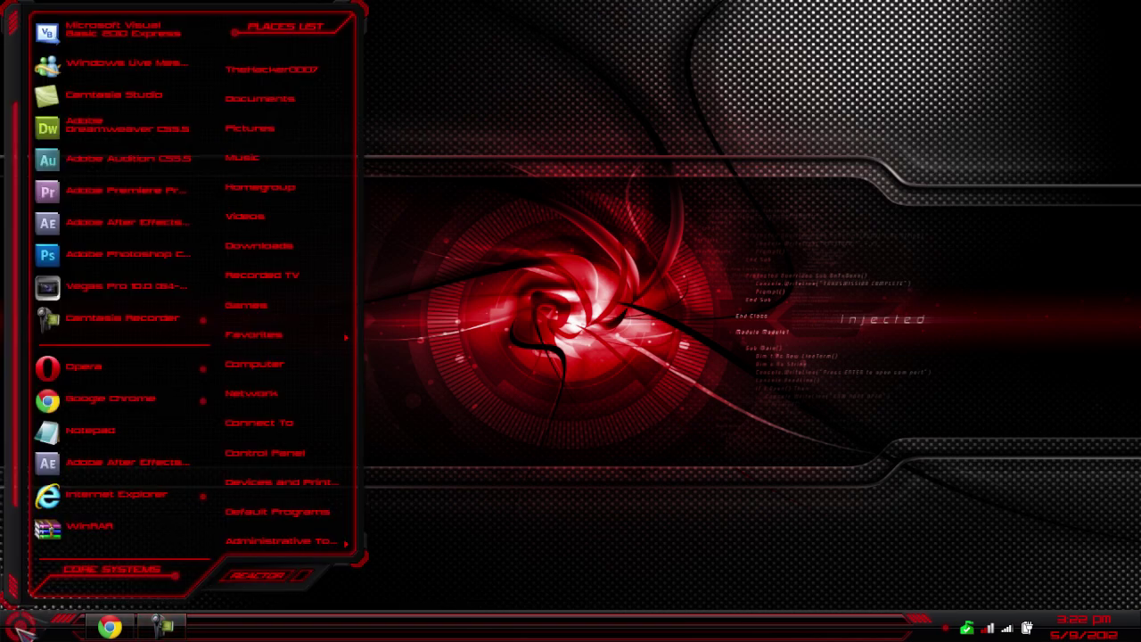
pyautogui.click(100, 571)
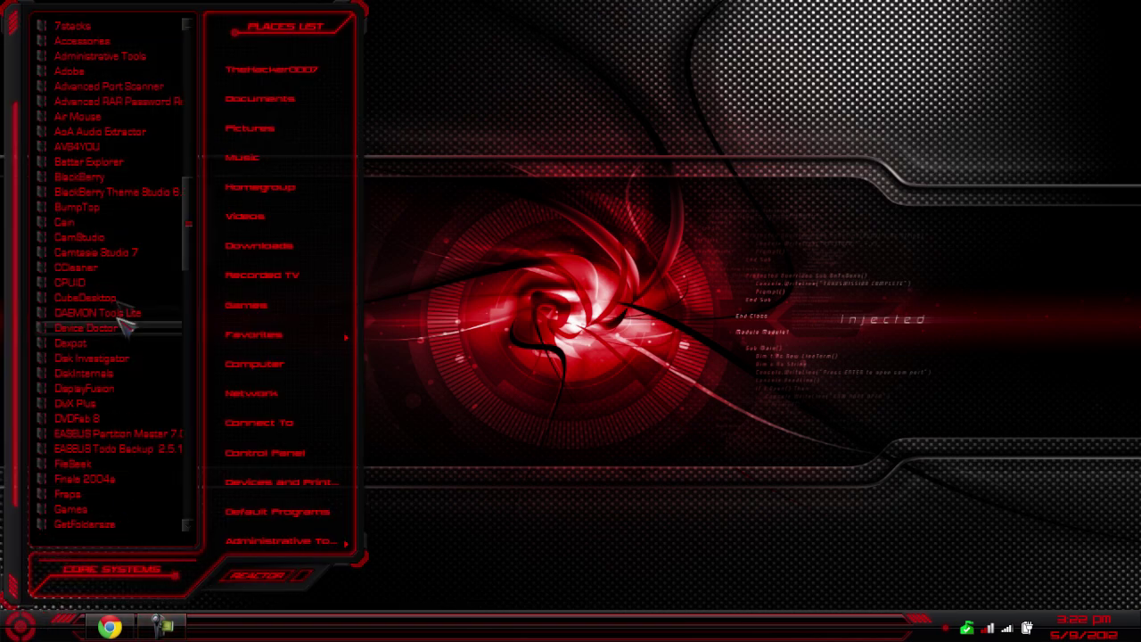
pyautogui.click(107, 268)
pyautogui.click(121, 297)
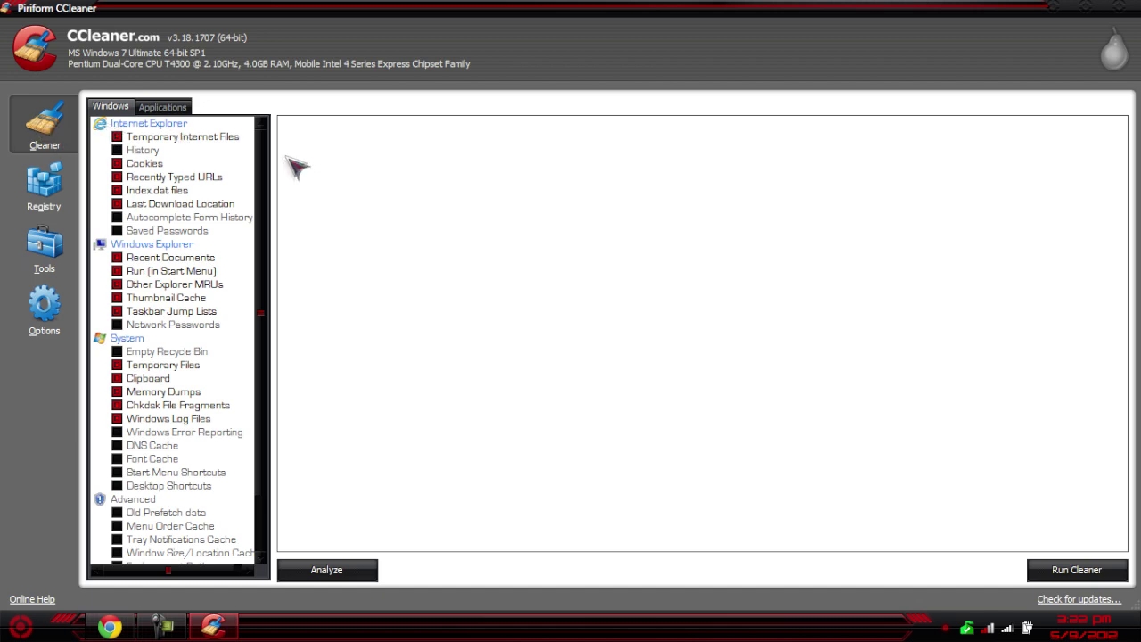
# Examine which Windows and Applications items are selected for cleaning in CCleaner
pyautogui.scroll(-2, 261, 230)
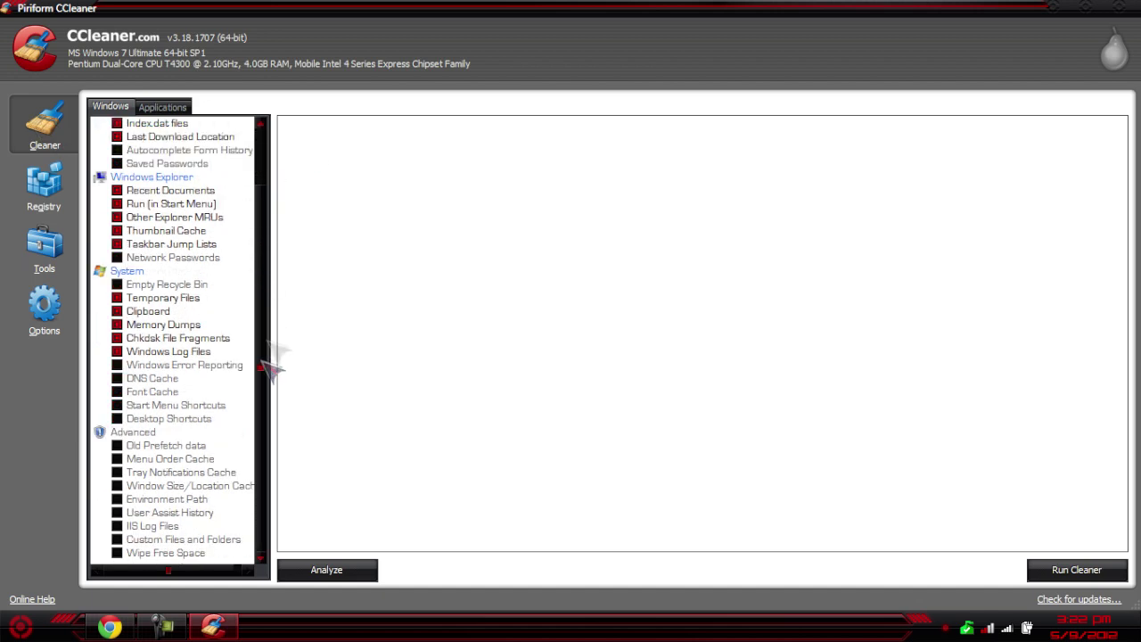
pyautogui.scroll(2, 293, 197)
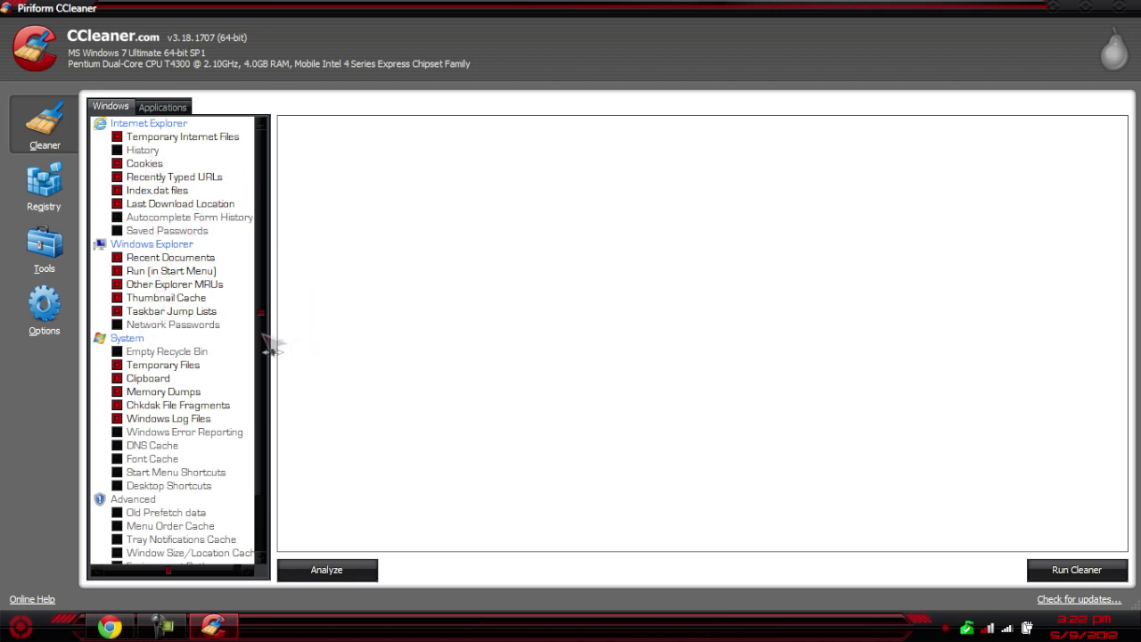
pyautogui.click(164, 108)
pyautogui.moveTo(263, 224); pyautogui.dragTo(289, 189)
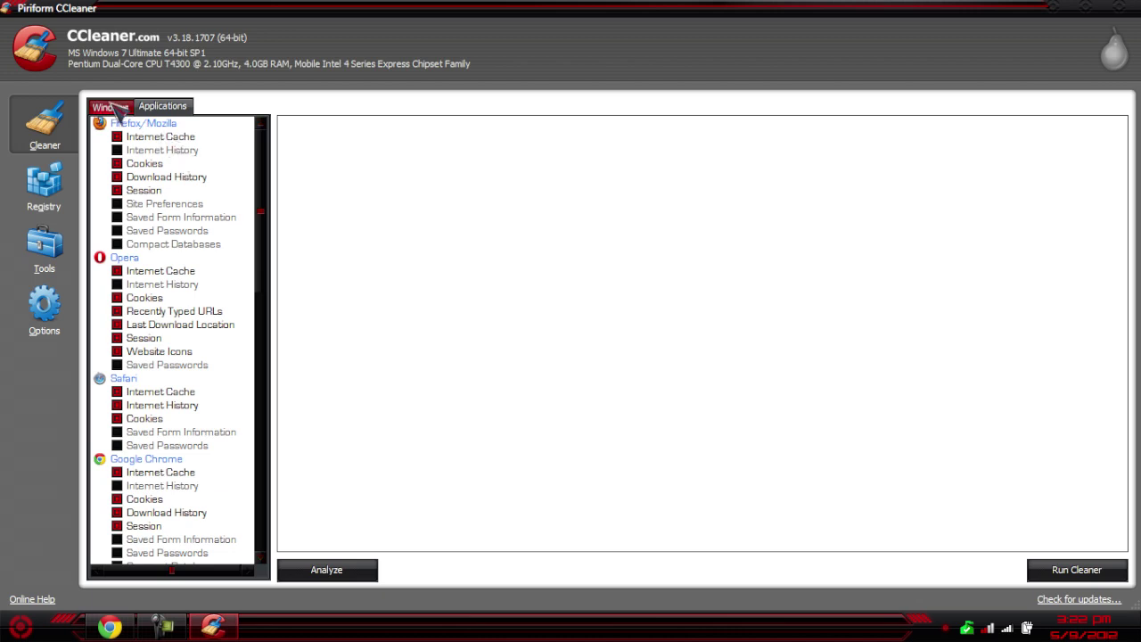
pyautogui.click(110, 107)
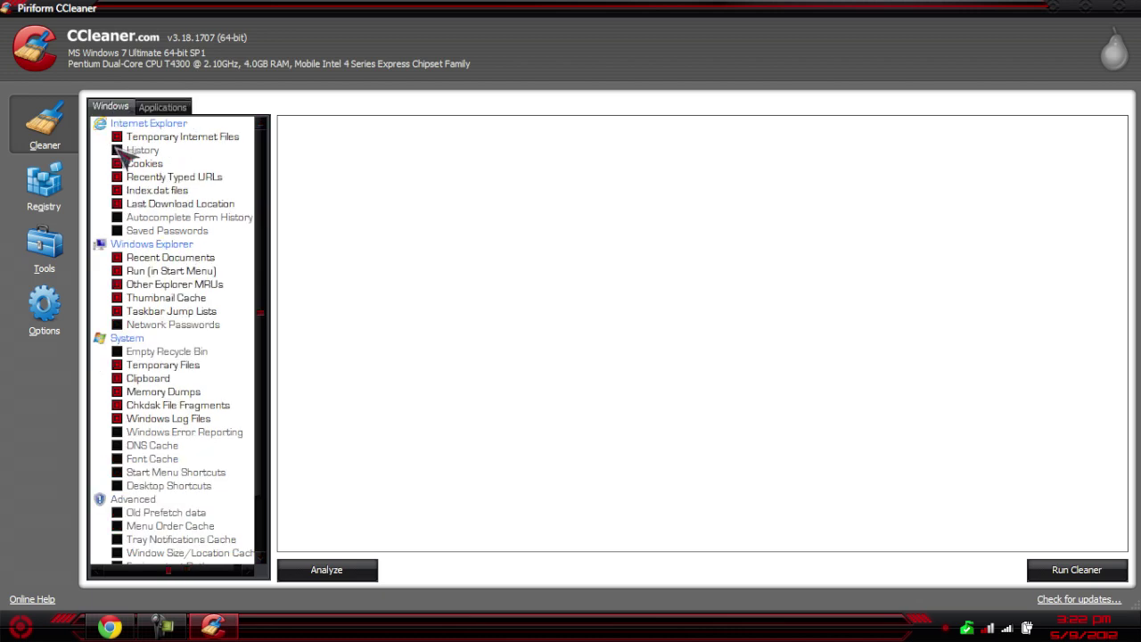
pyautogui.scroll(-2, 272, 207)
pyautogui.scroll(-3, 270, 227)
pyautogui.scroll(5, 270, 239)
# Enable saving all settings to an INI file in CCleaner's advanced options and close the program
pyautogui.click(49, 325)
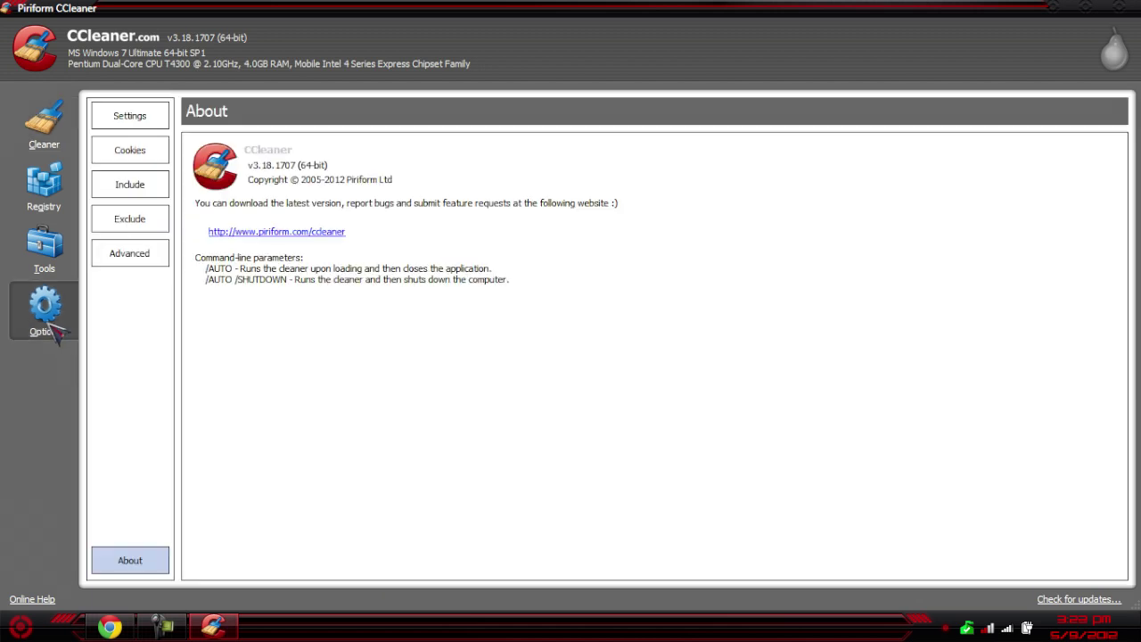
pyautogui.click(142, 255)
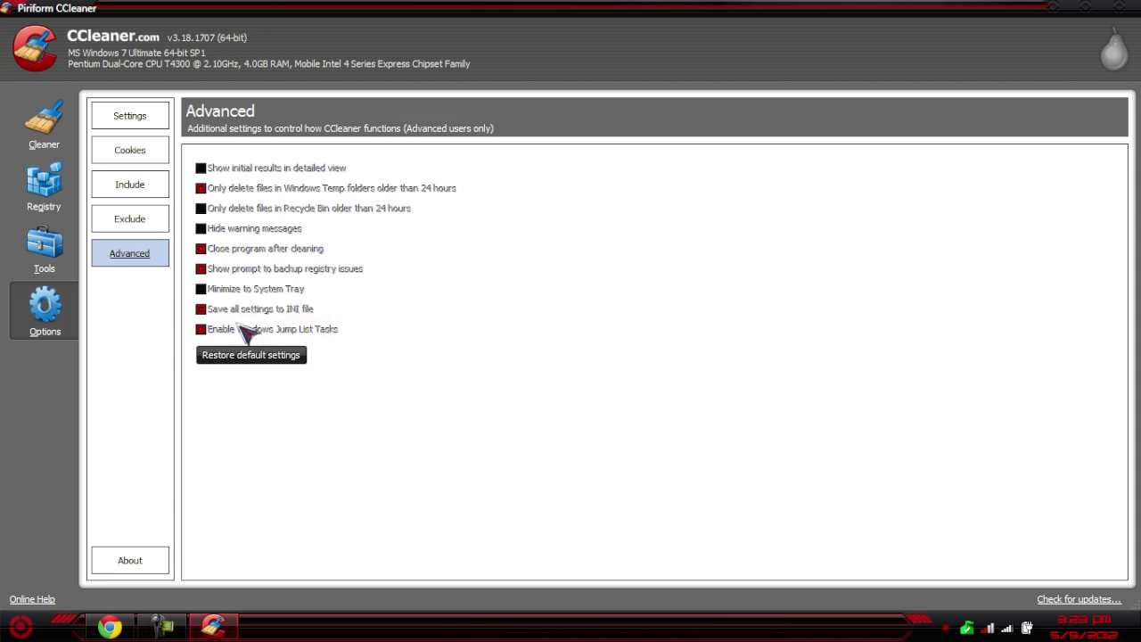
pyautogui.click(201, 308)
pyautogui.click(1123, 11)
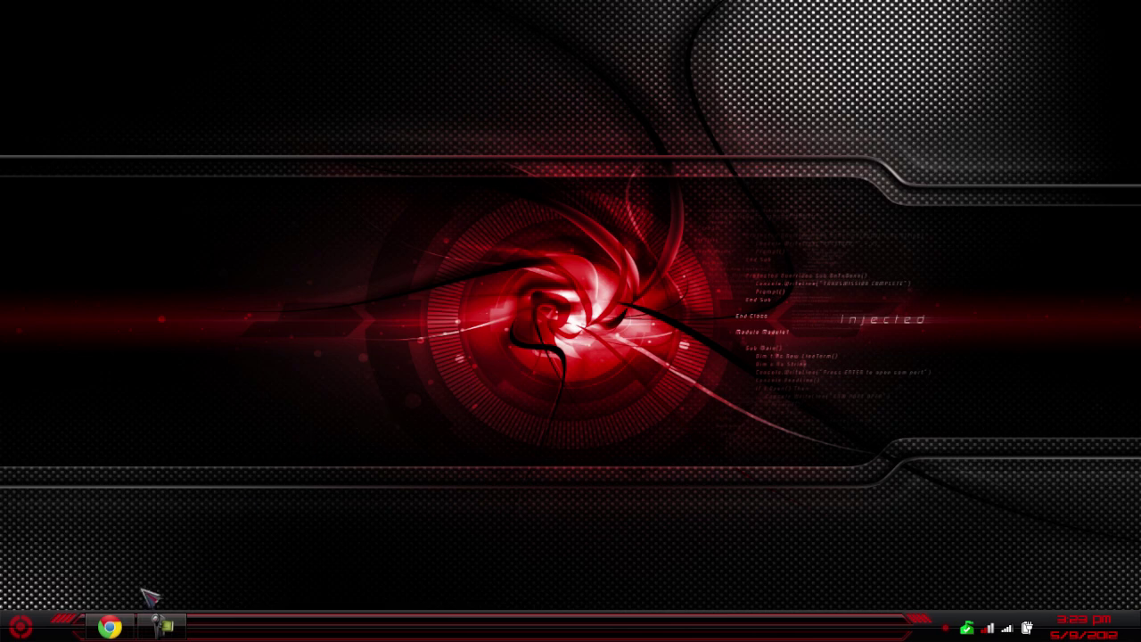
# Launch Task Scheduler from the System Tools group within the Windows Accessories
pyautogui.click(20, 627)
pyautogui.click(85, 576)
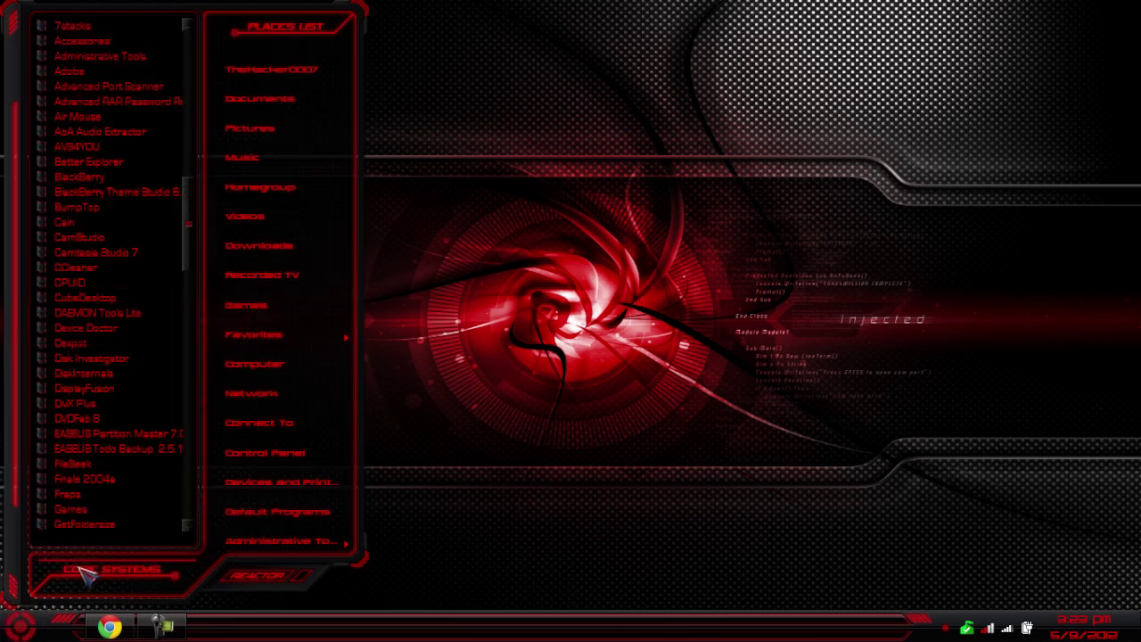
pyautogui.moveTo(191, 251); pyautogui.dragTo(191, 240)
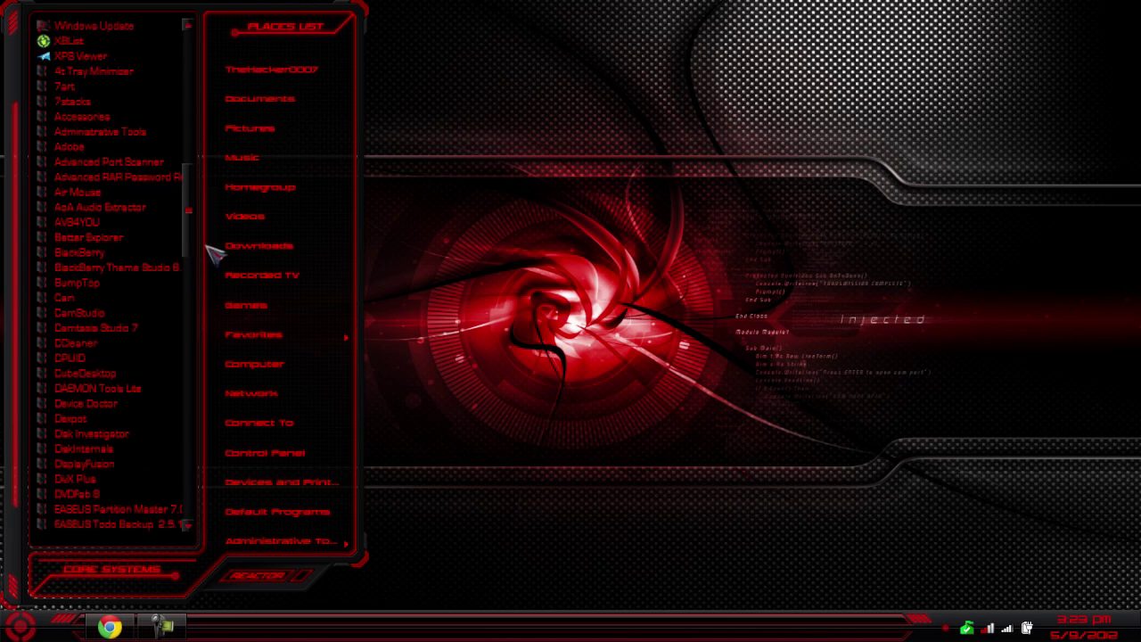
pyautogui.click(105, 117)
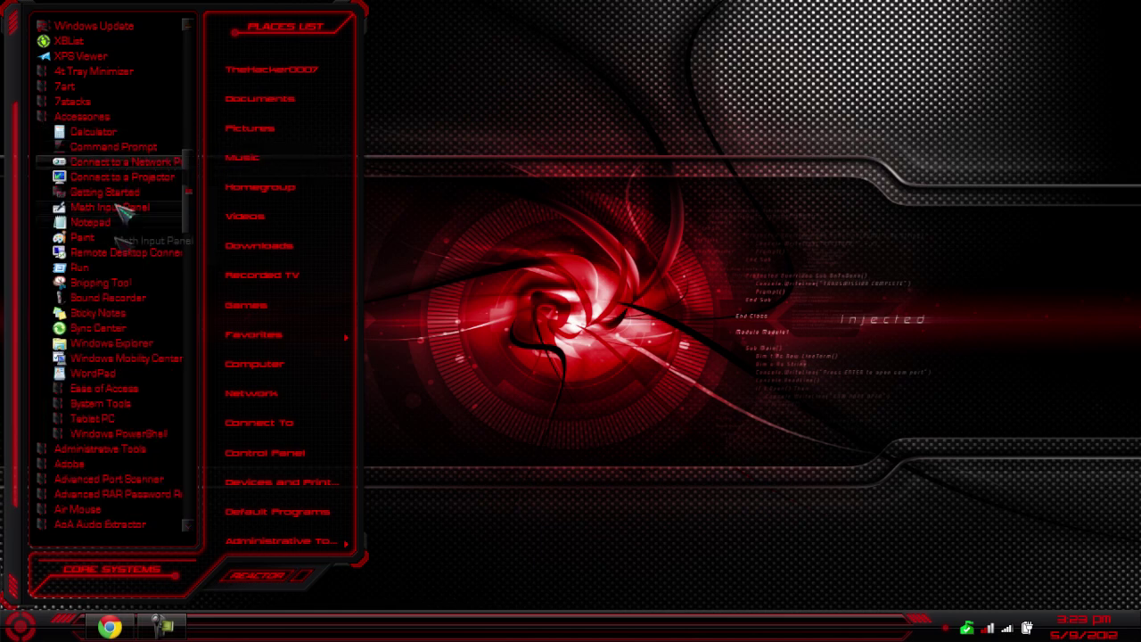
pyautogui.click(101, 403)
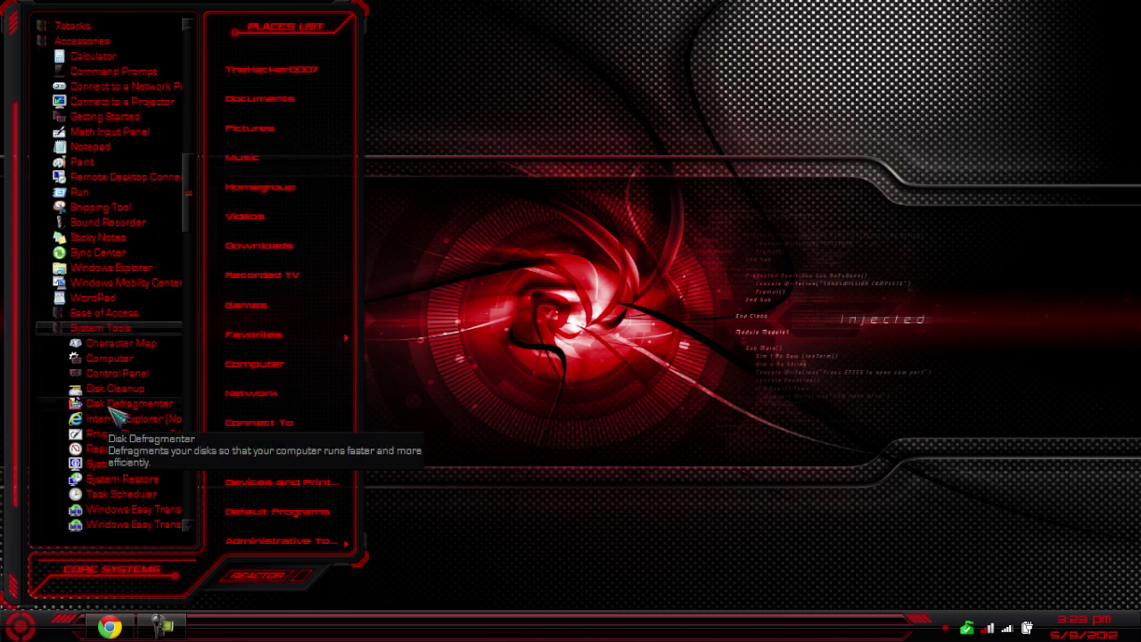
pyautogui.click(118, 497)
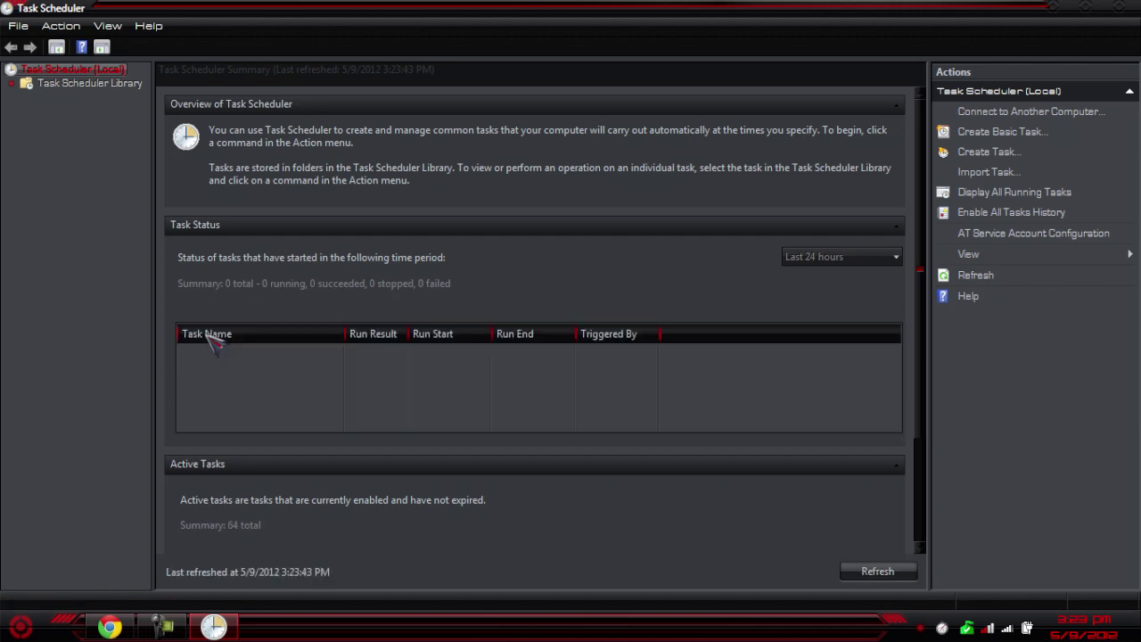
# Start a basic task named "Run CCleaner" with the description "run CCleaner every night"
pyautogui.click(1001, 152)
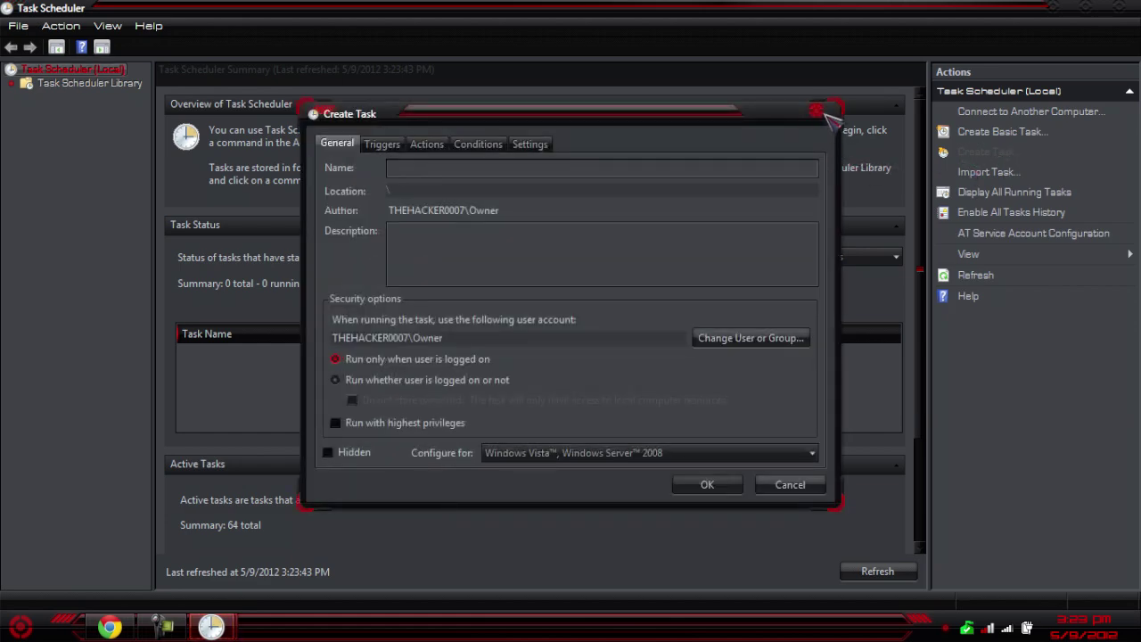
pyautogui.click(818, 112)
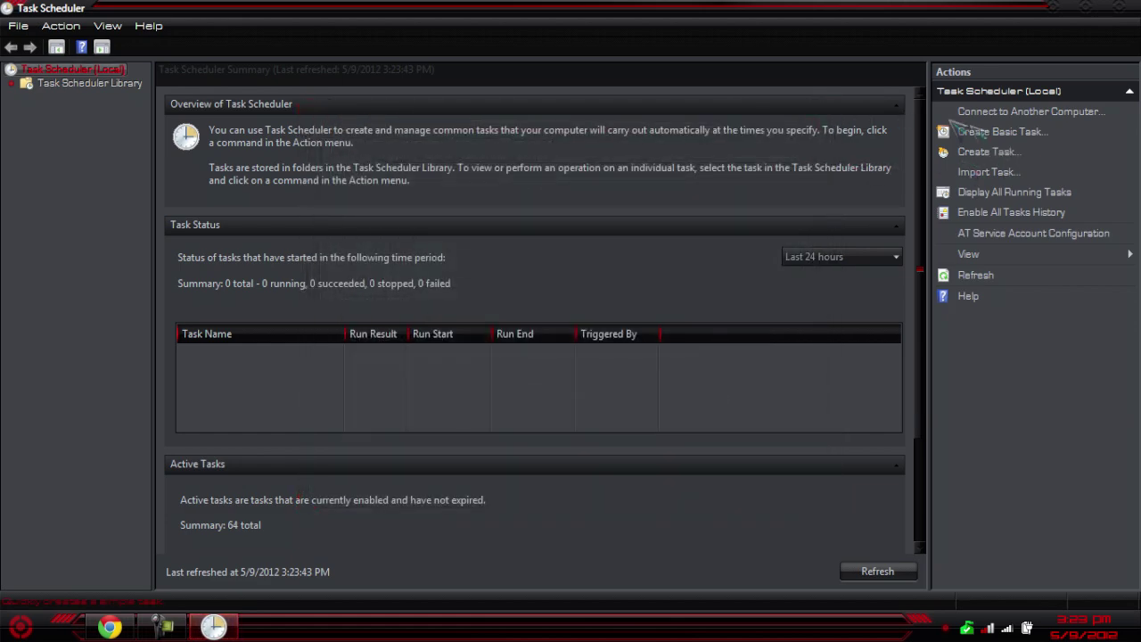
pyautogui.click(998, 132)
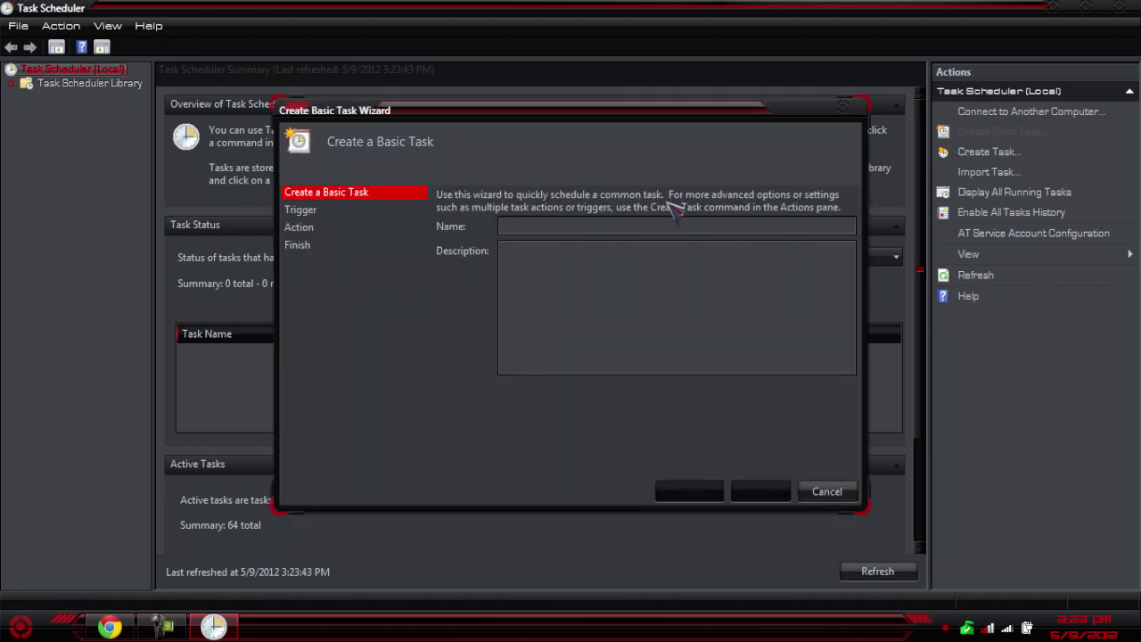
pyautogui.write('I')
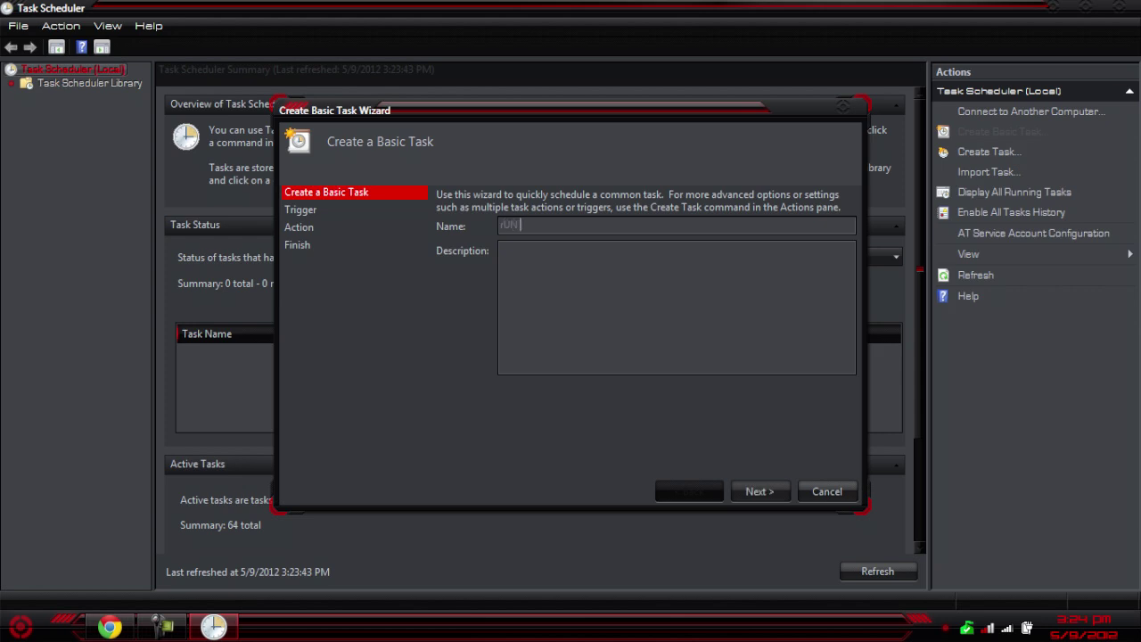
pyautogui.press('BackSpace')
pyautogui.press('BackSpace')
pyautogui.press('BackSpace')
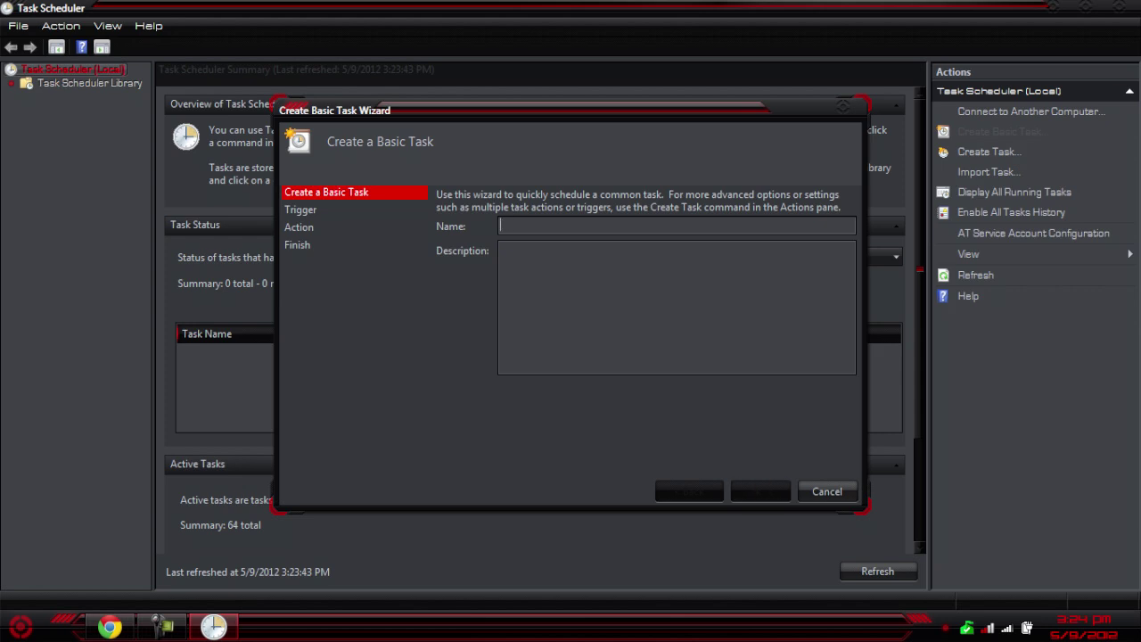
pyautogui.write('Run CClea')
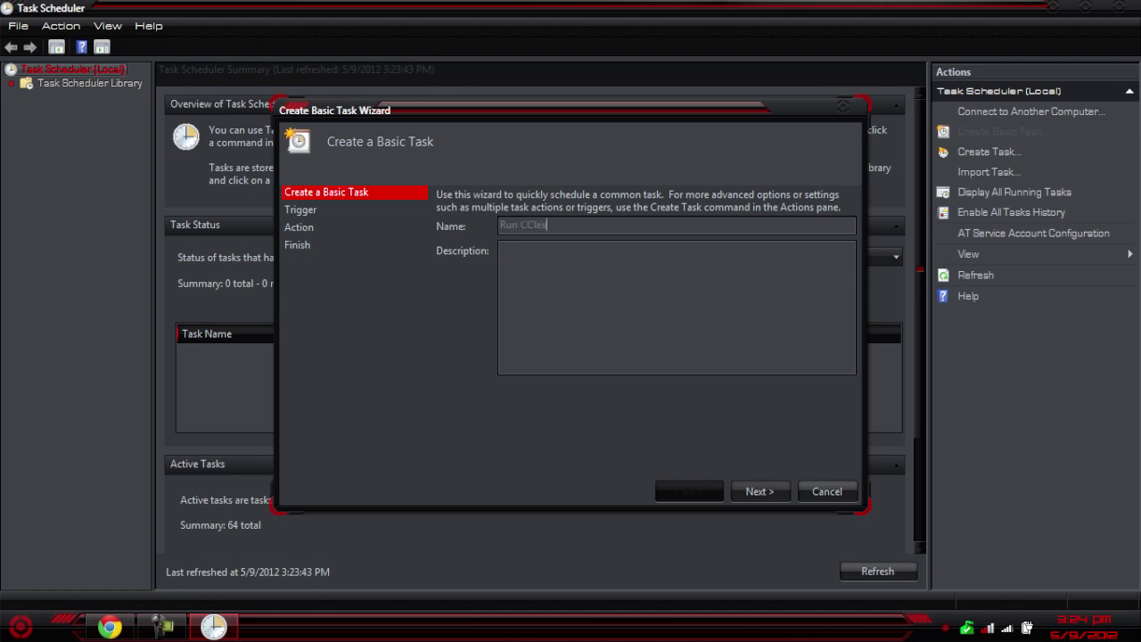
pyautogui.click(503, 250)
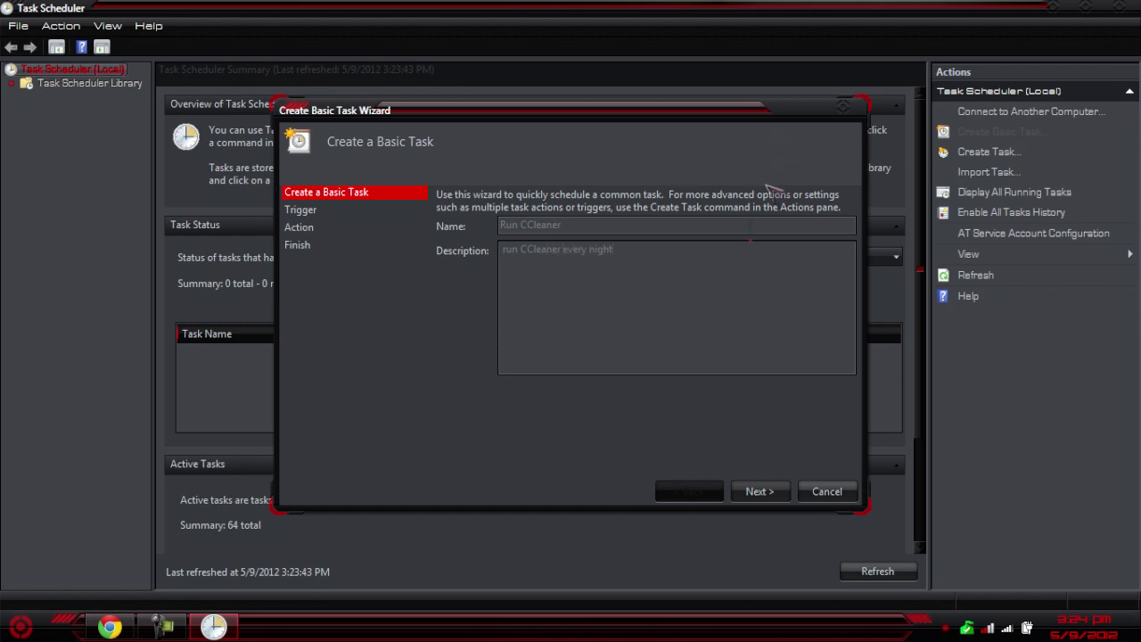
pyautogui.click(758, 493)
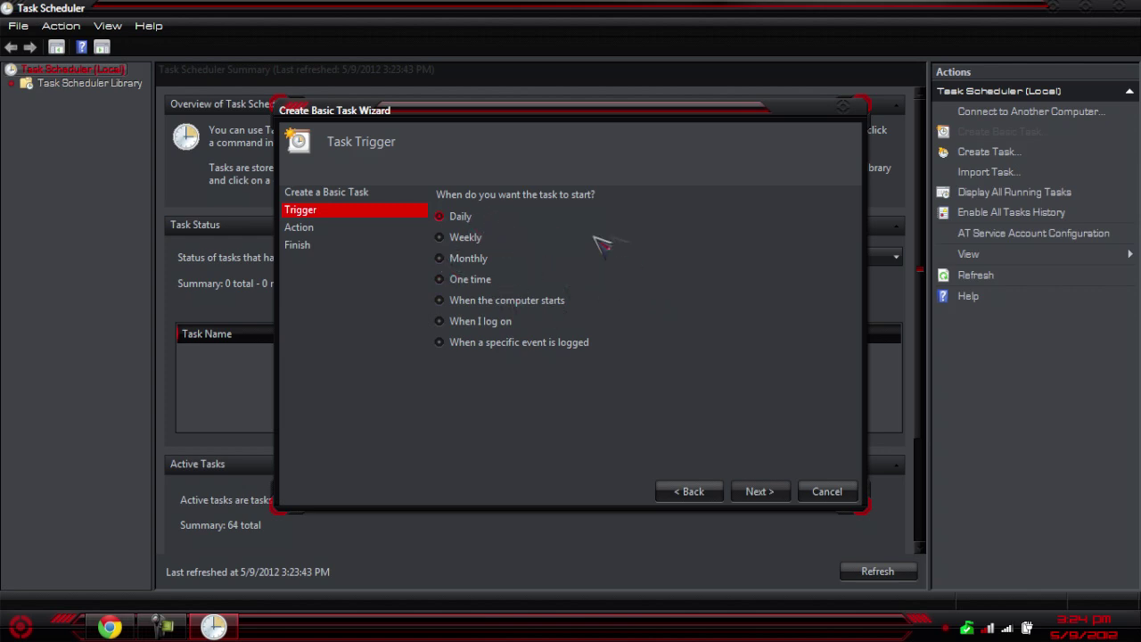
# Set a daily trigger starting 5/9/2012 at 7:24:58 PM, recurring every 1 day and synchronized across time zones
pyautogui.click(482, 282)
pyautogui.click(758, 492)
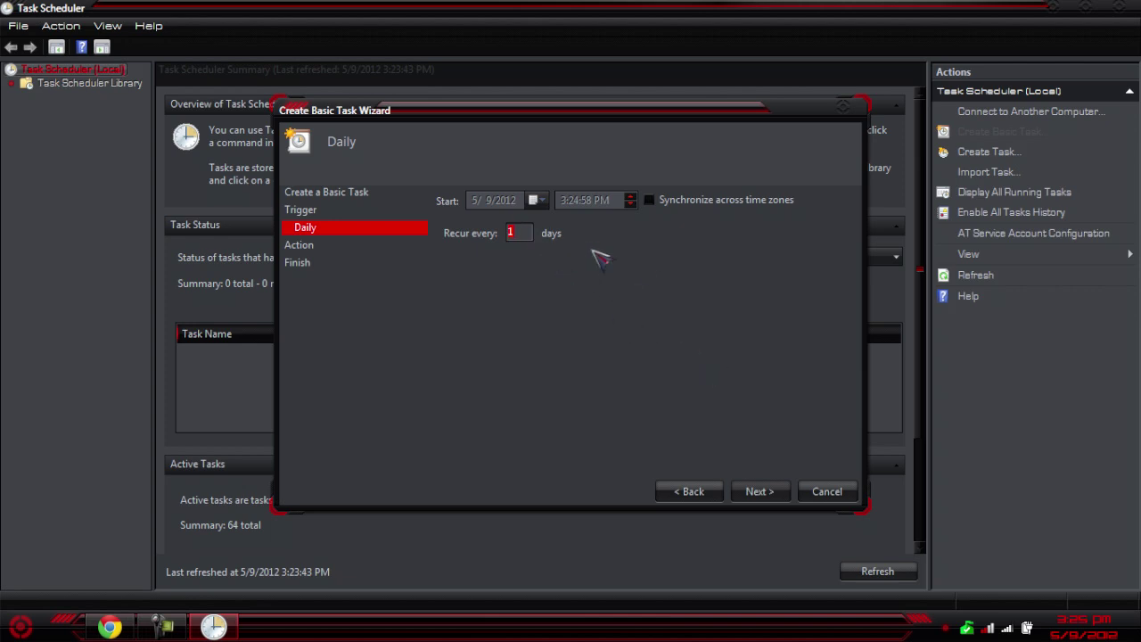
pyautogui.click(650, 200)
pyautogui.click(568, 200)
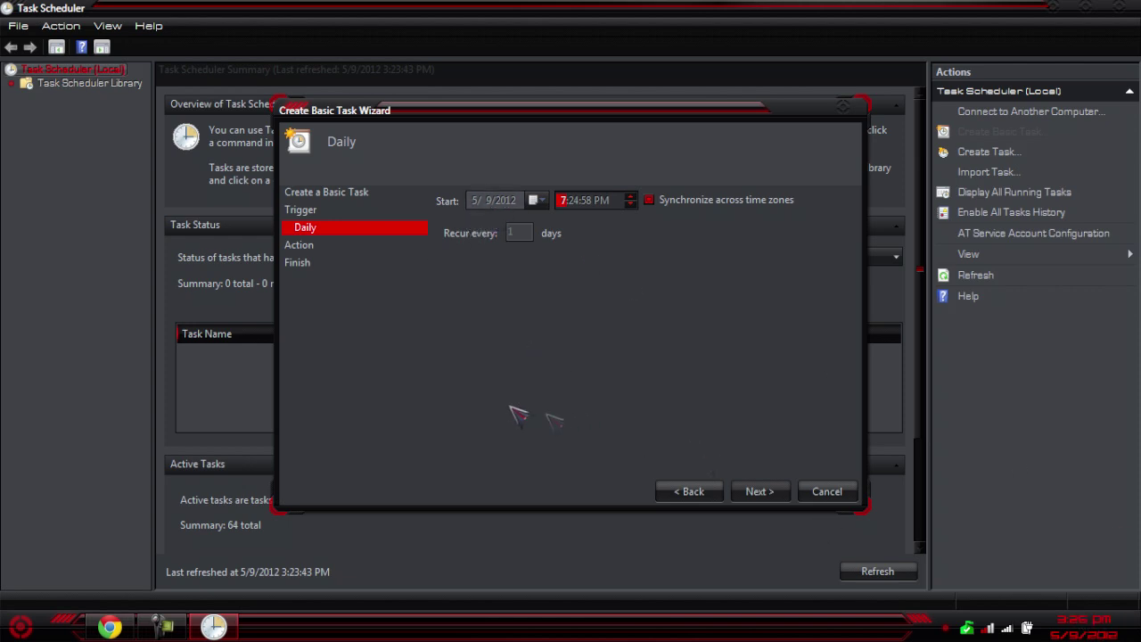
pyautogui.click(535, 201)
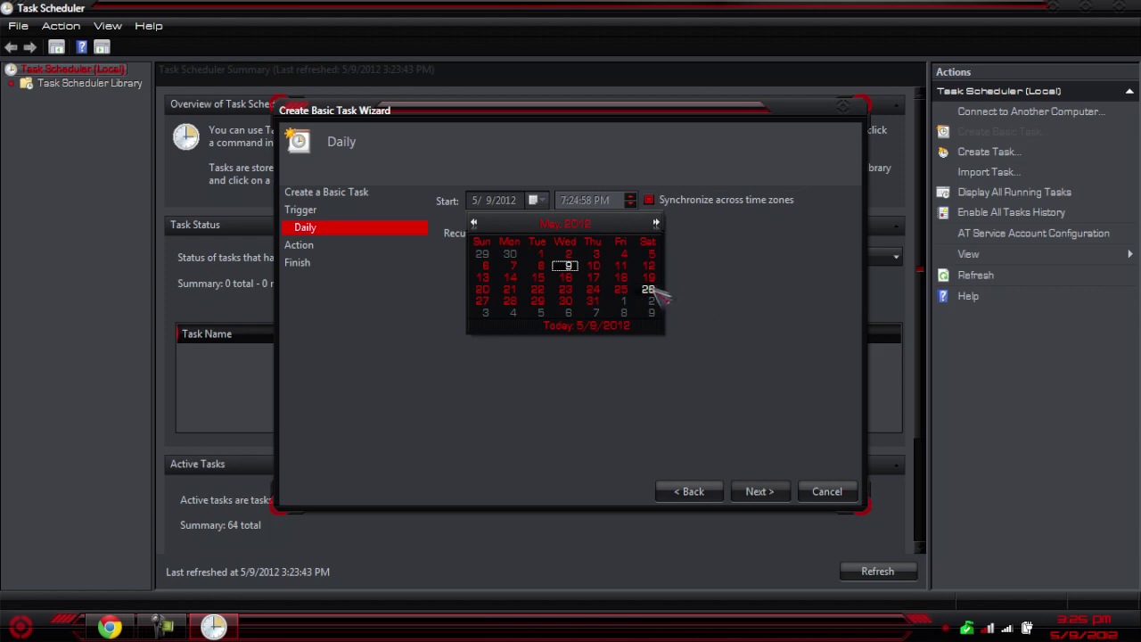
pyautogui.click(797, 294)
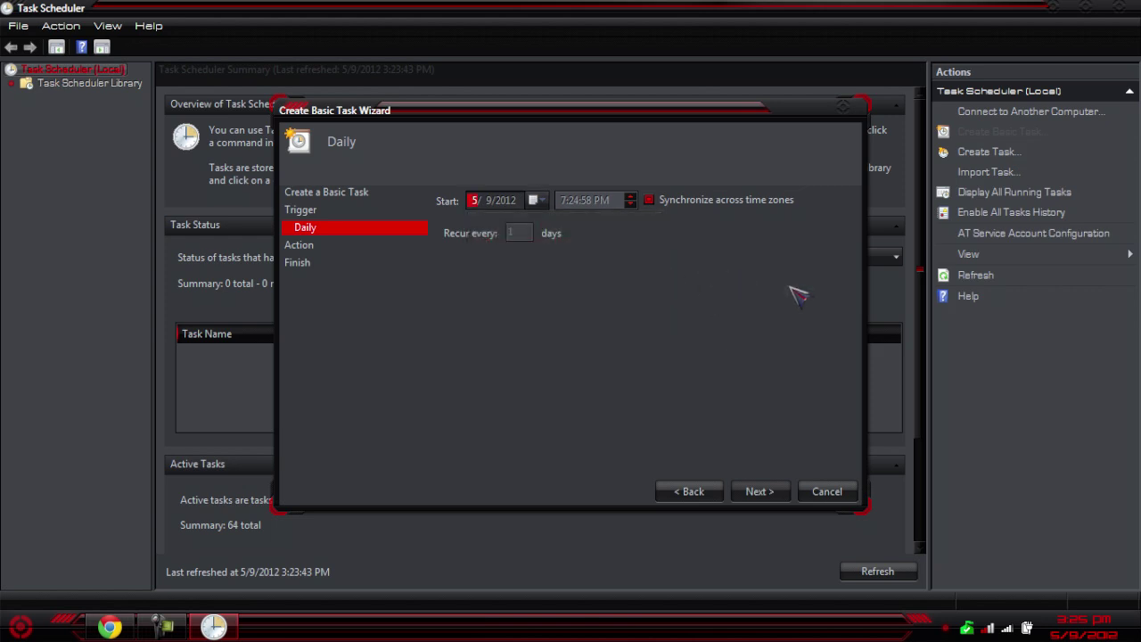
pyautogui.click(519, 234)
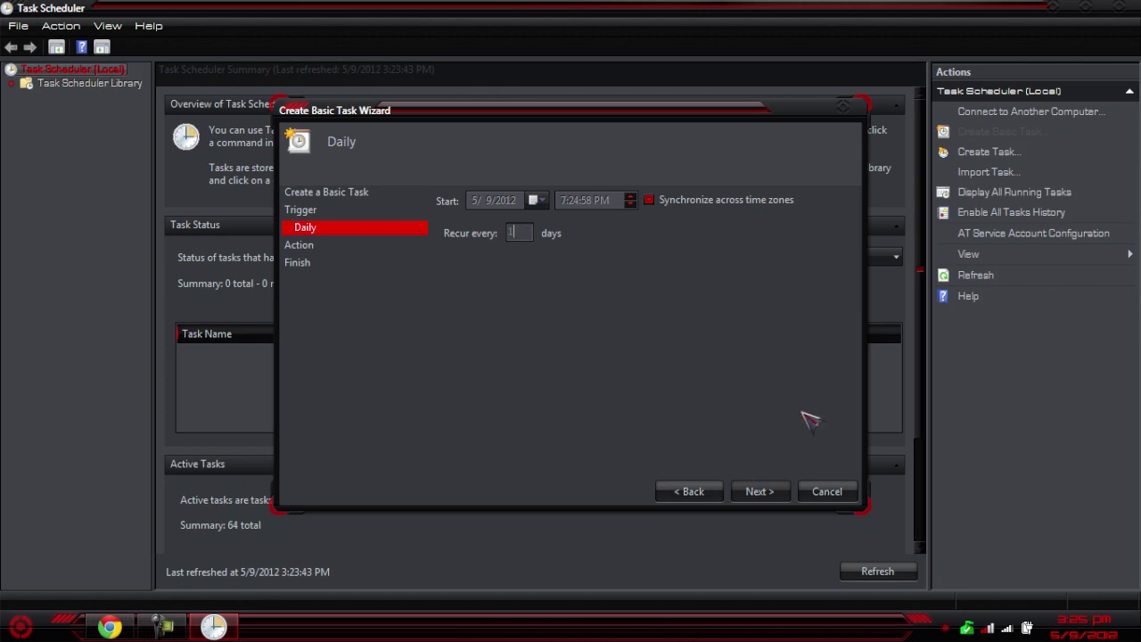
pyautogui.click(760, 492)
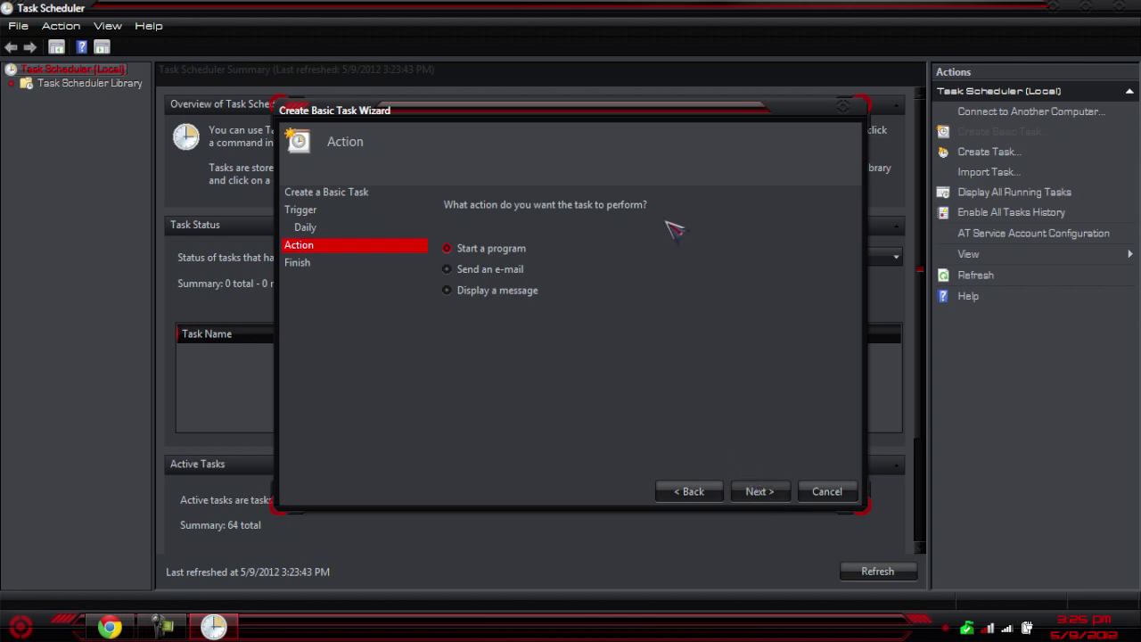
# Set the task to start a program and select CCleaner.exe from C:\Program Files (x86)\CCleaner
pyautogui.click(758, 491)
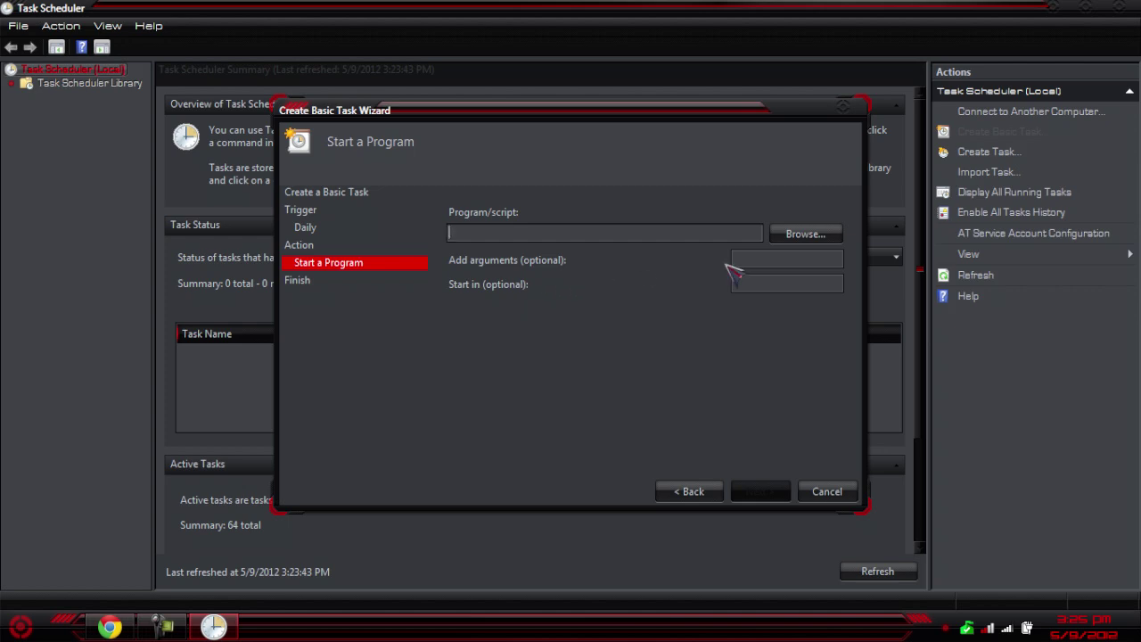
pyautogui.click(807, 235)
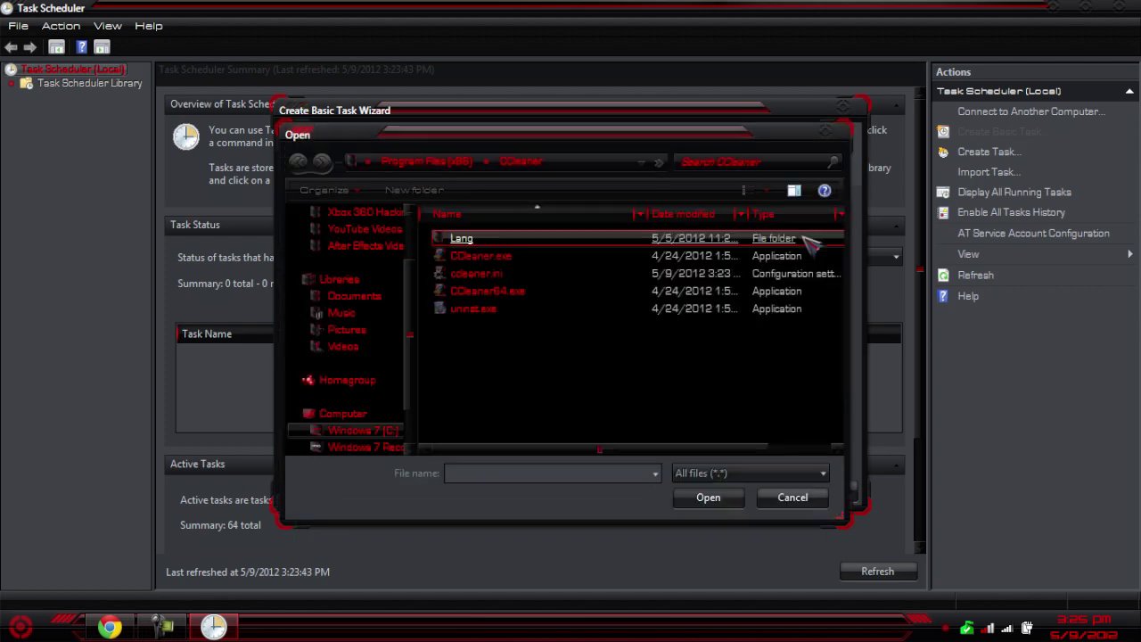
pyautogui.click(366, 431)
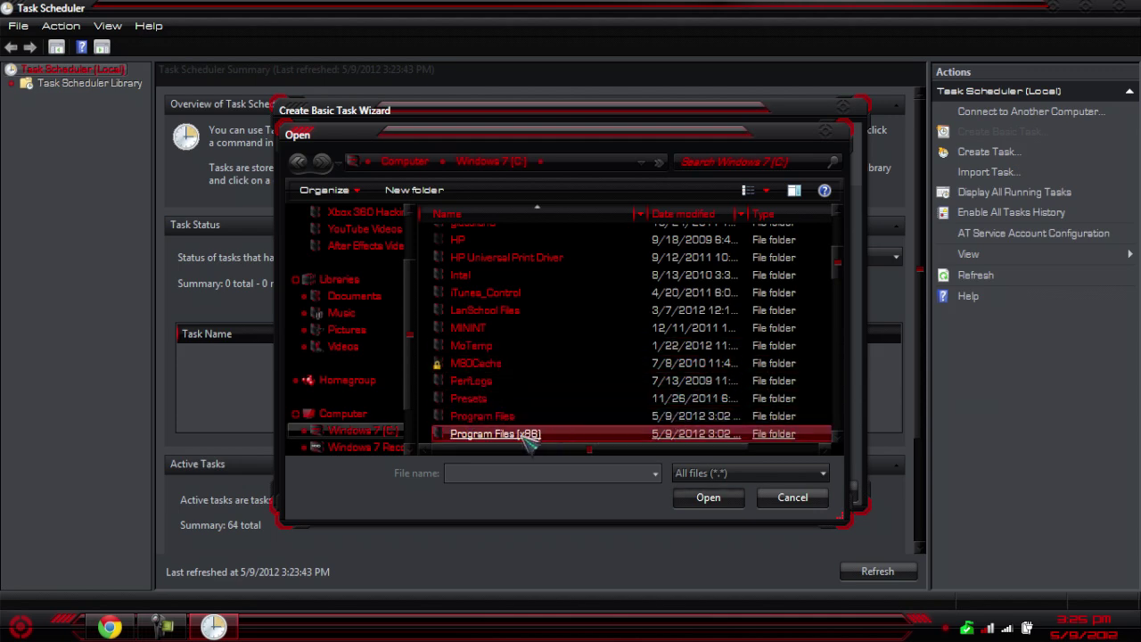
pyautogui.doubleClick(527, 435)
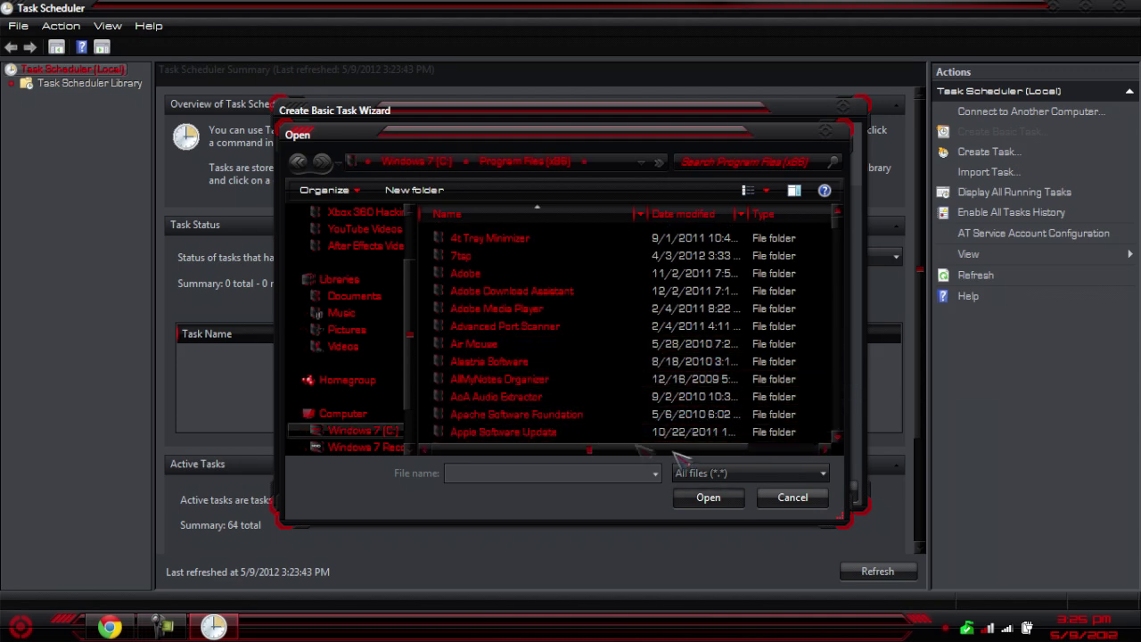
pyautogui.scroll(-5, 619, 446)
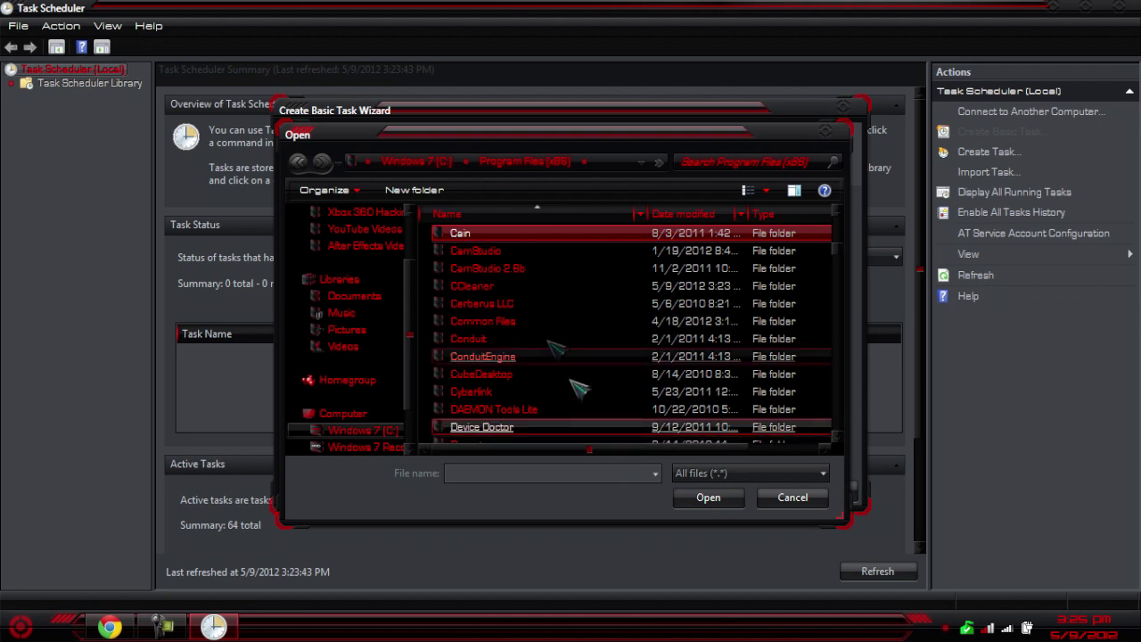
pyautogui.doubleClick(482, 296)
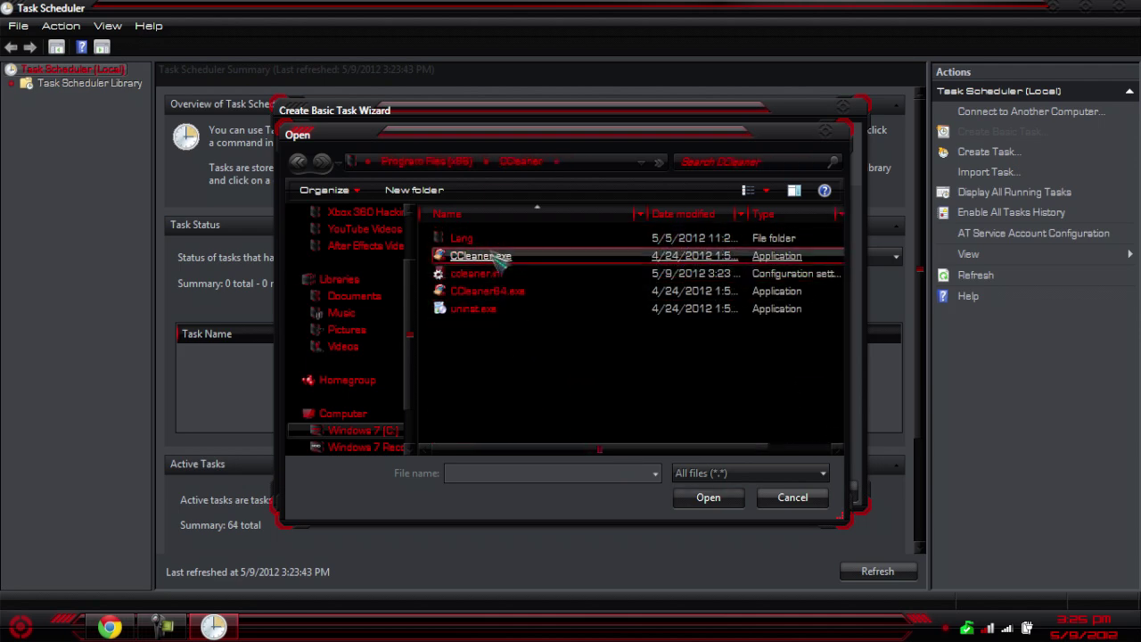
pyautogui.click(500, 257)
pyautogui.doubleClick(499, 257)
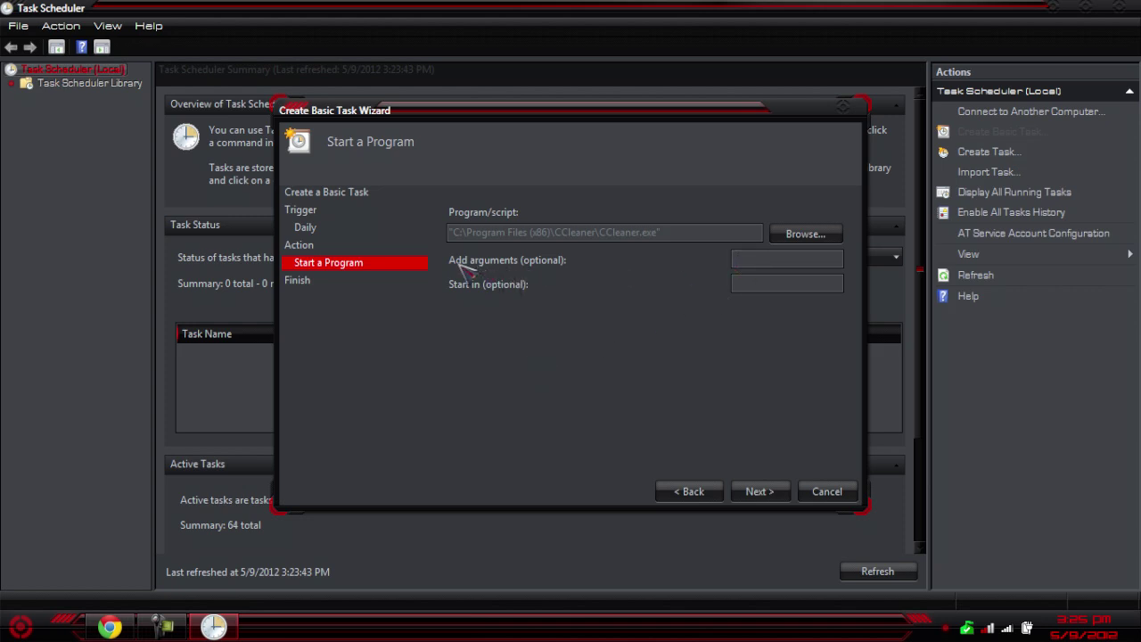
# Add the argument /AUTO to the program and proceed to the task summary
pyautogui.click(745, 260)
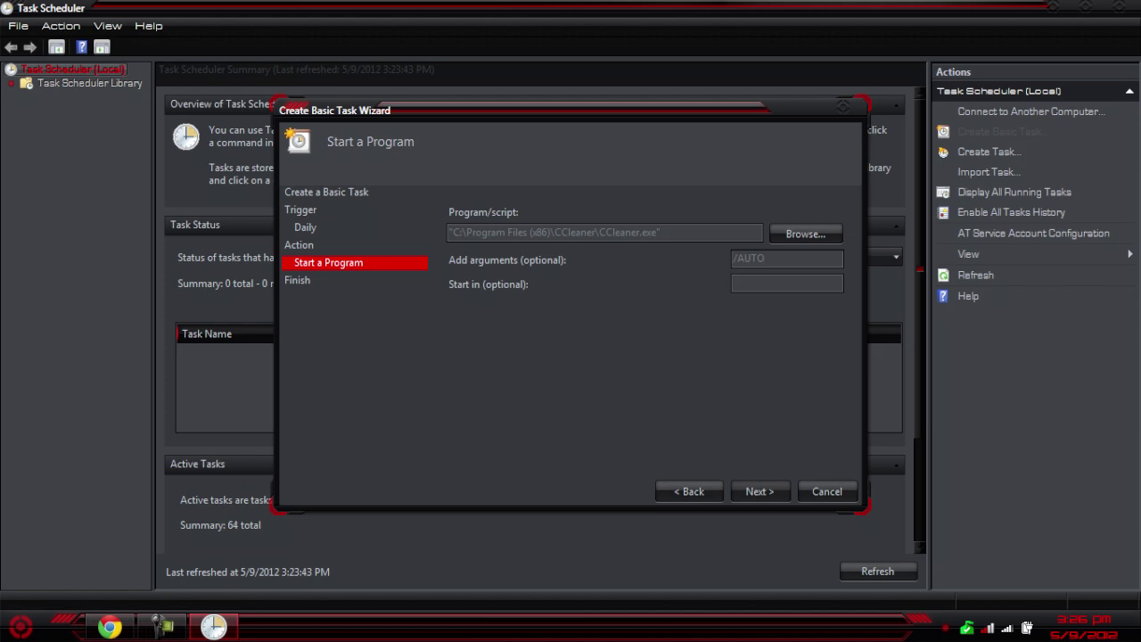
pyautogui.doubleClick(751, 257)
pyautogui.click(762, 497)
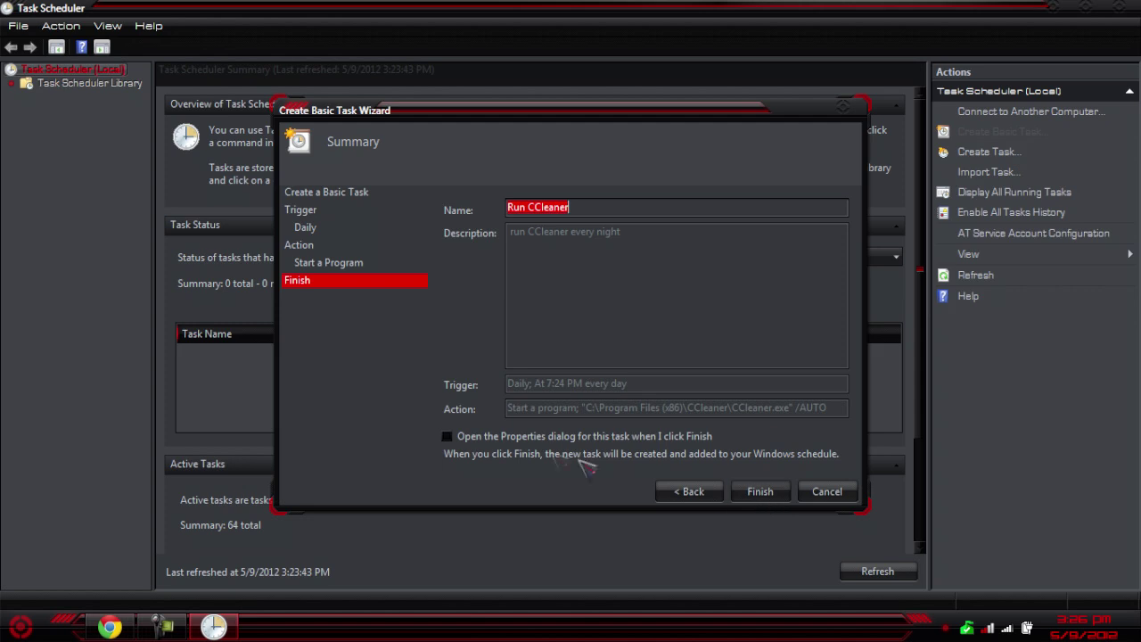
# Finish creating the task with its properties opened, and enable running it with highest privileges
pyautogui.click(447, 437)
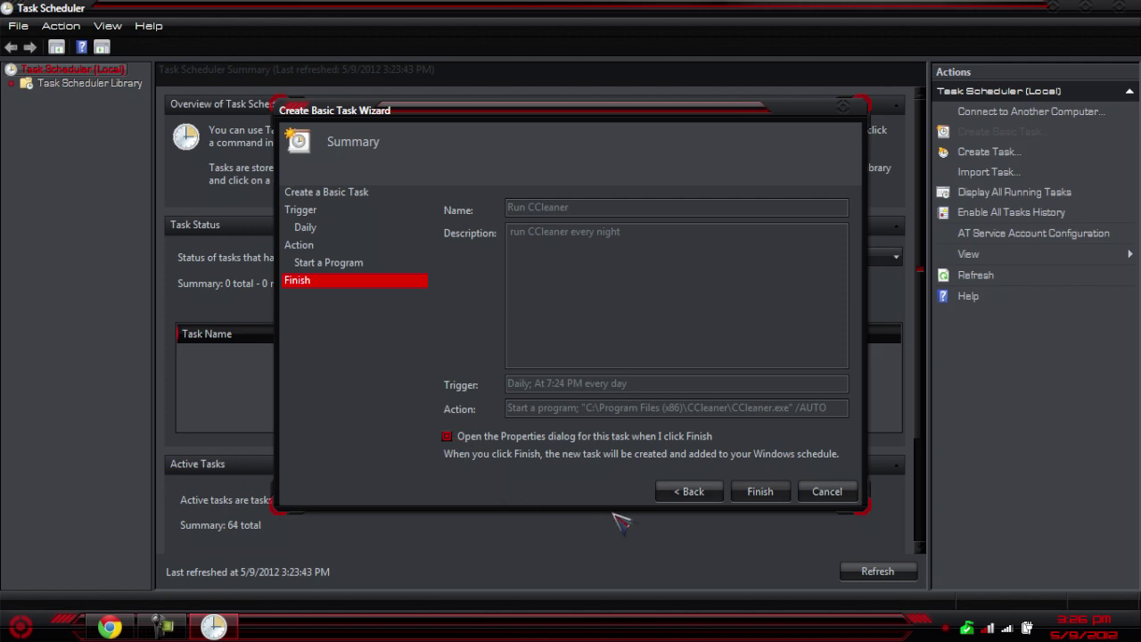
pyautogui.click(760, 493)
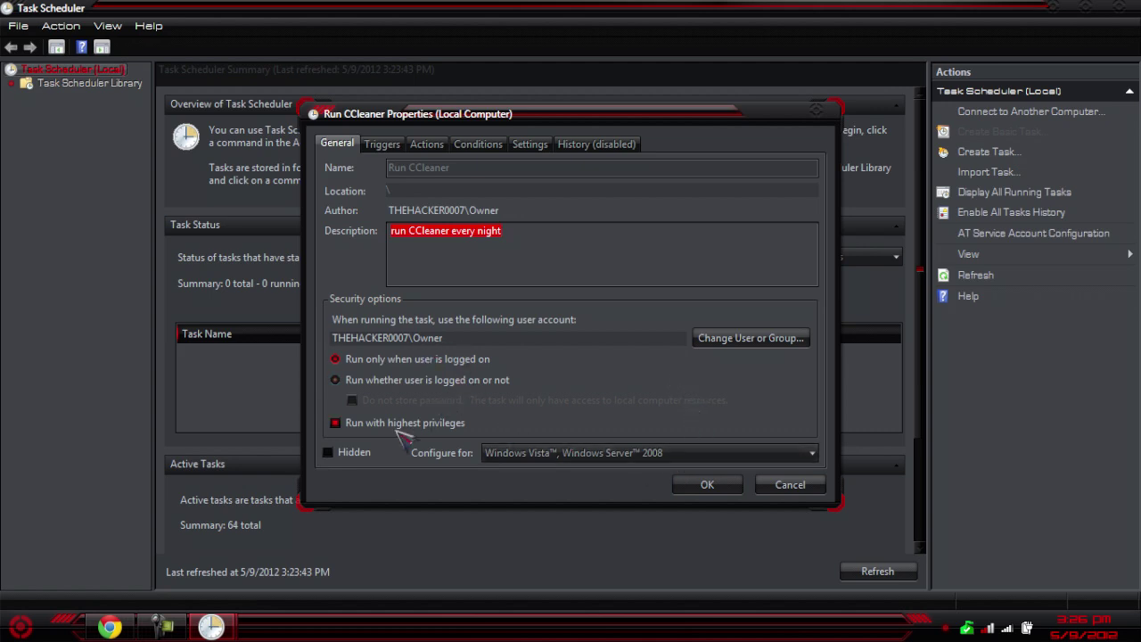
pyautogui.click(336, 424)
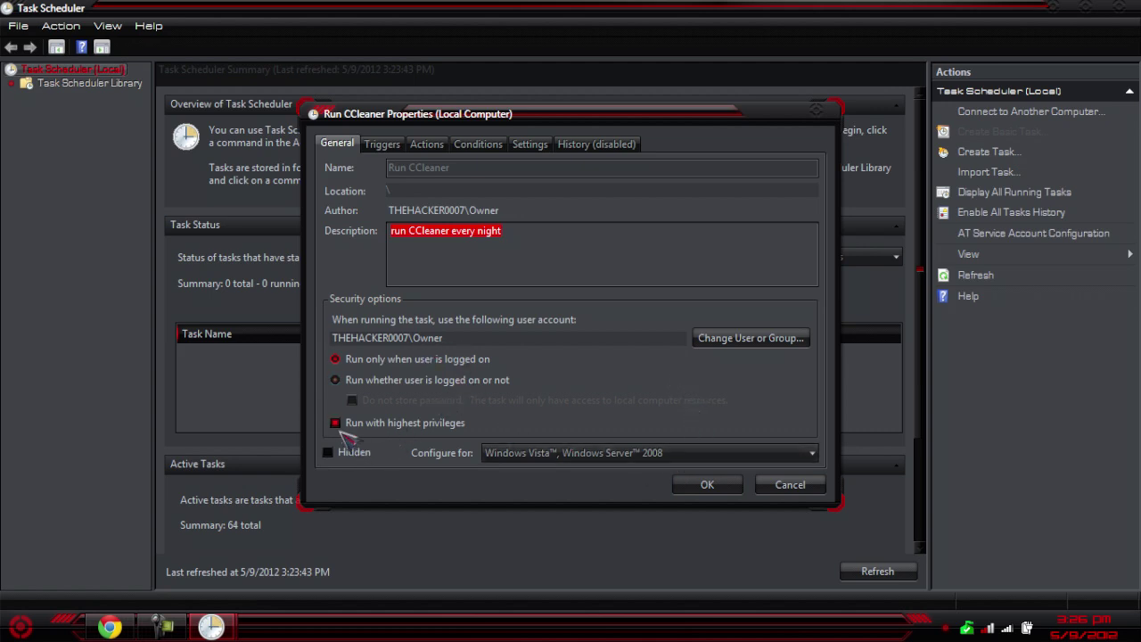
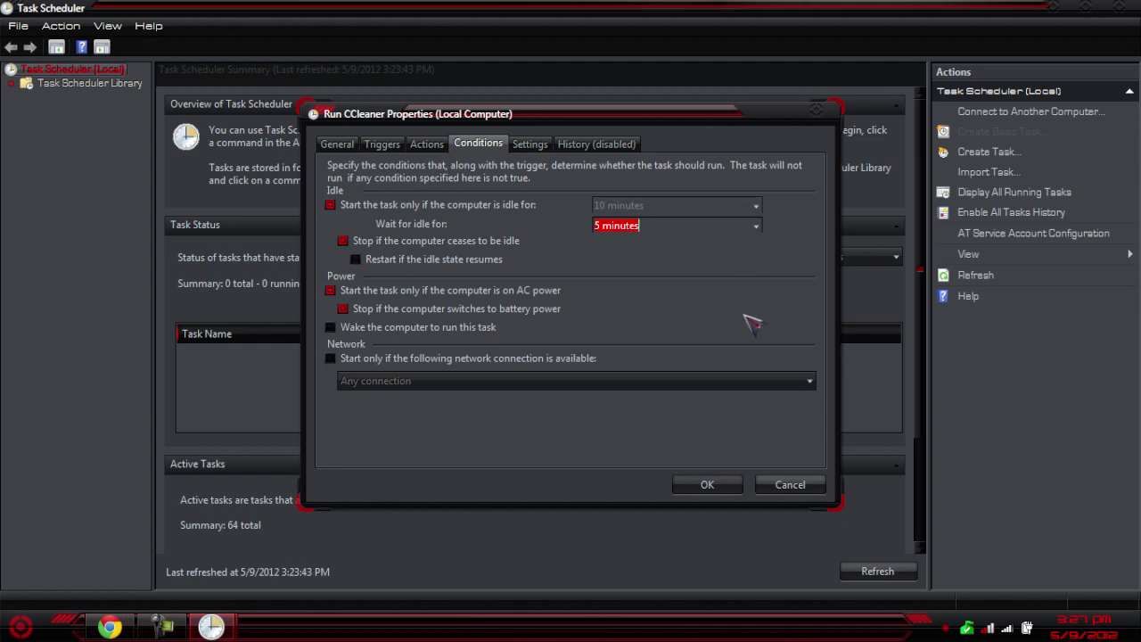
# Turn off the task condition that stops it if the computer ceases to be idle
pyautogui.click(343, 241)
pyautogui.click(331, 327)
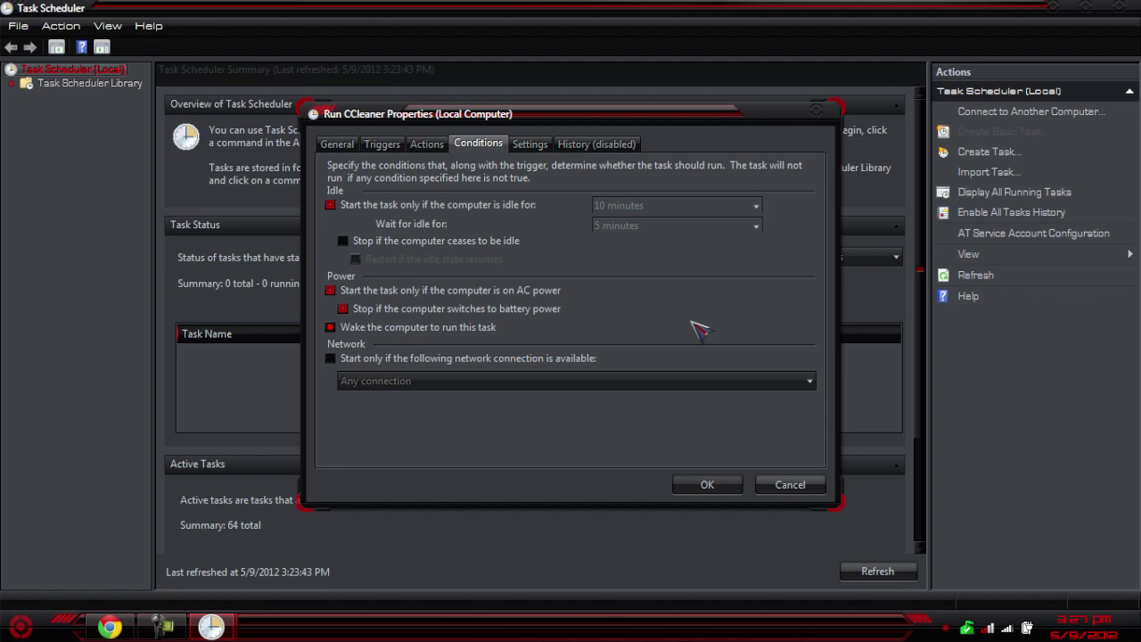
pyautogui.click(556, 329)
pyautogui.click(399, 358)
pyautogui.click(400, 358)
pyautogui.click(336, 328)
pyautogui.click(334, 329)
pyautogui.click(332, 361)
pyautogui.click(332, 359)
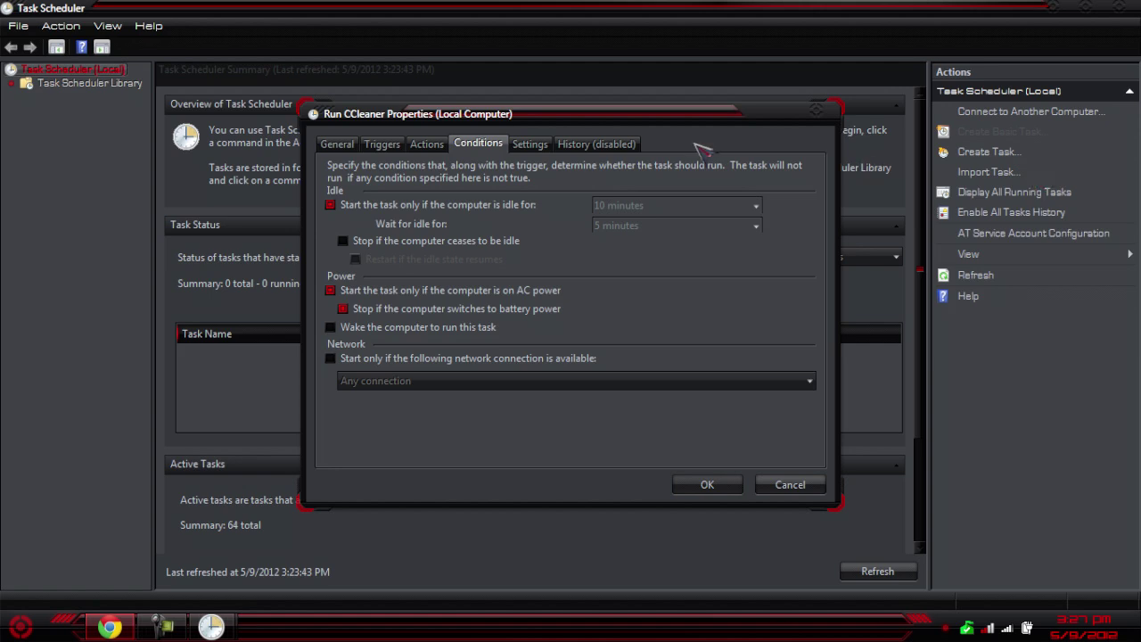
# Review the task's additional settings, general options, actions and conditions, and save its properties
pyautogui.click(533, 145)
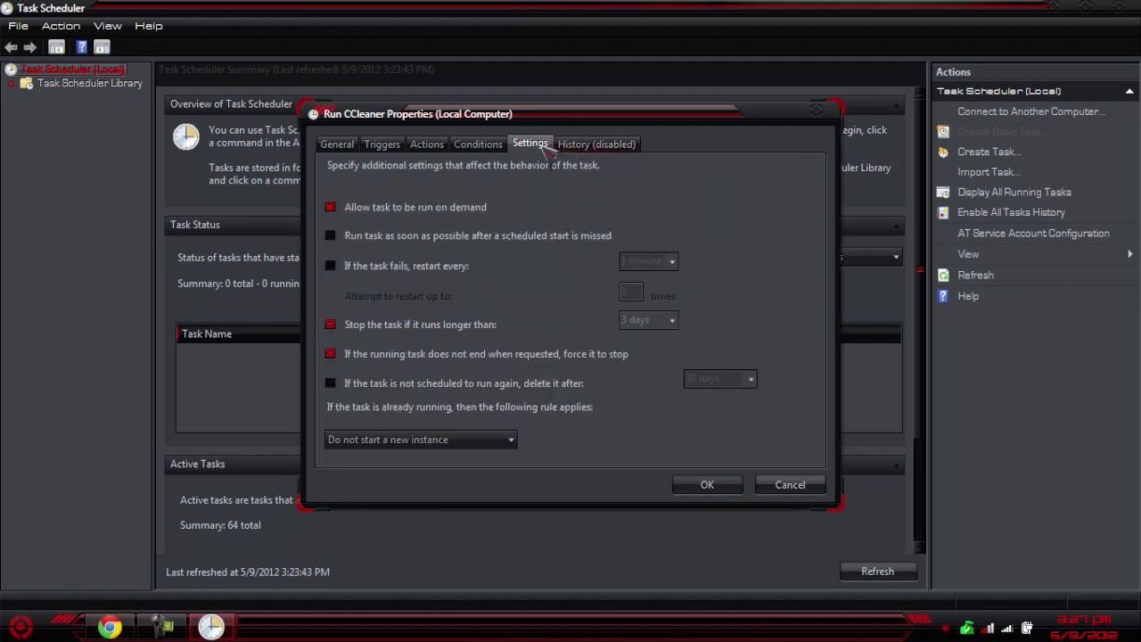
pyautogui.click(341, 145)
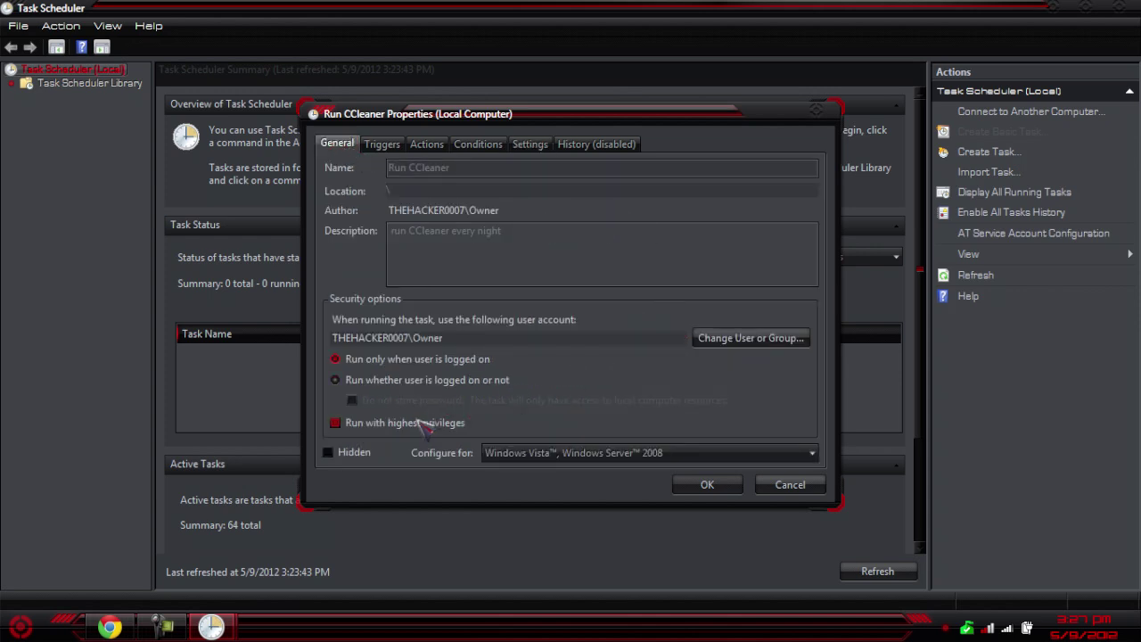
pyautogui.click(427, 144)
pyautogui.click(478, 144)
pyautogui.click(391, 239)
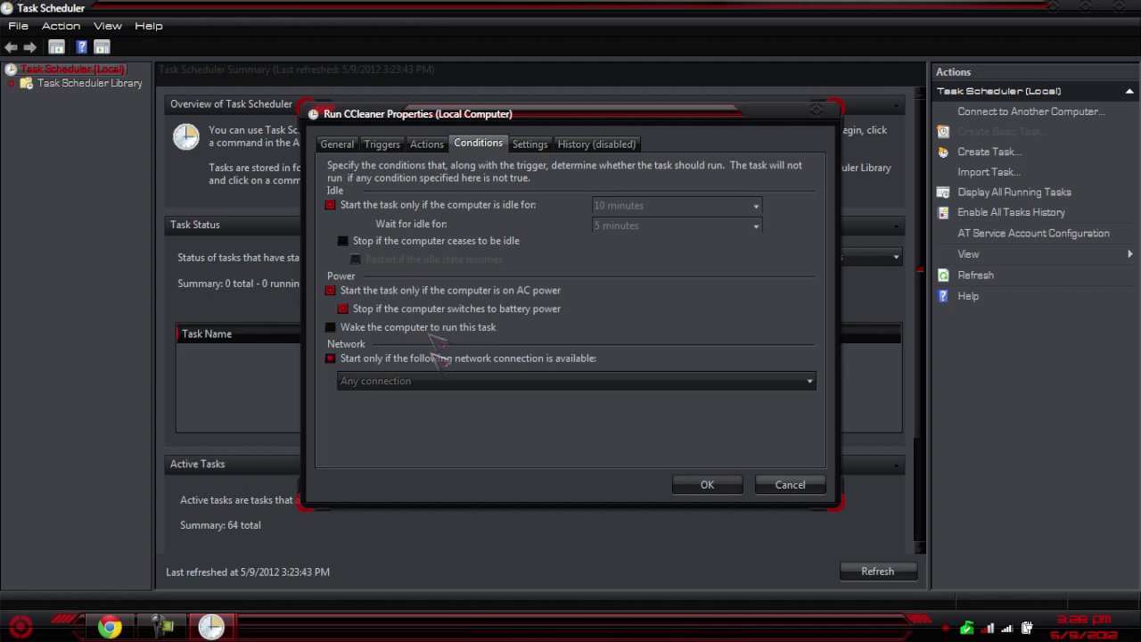
pyautogui.click(337, 144)
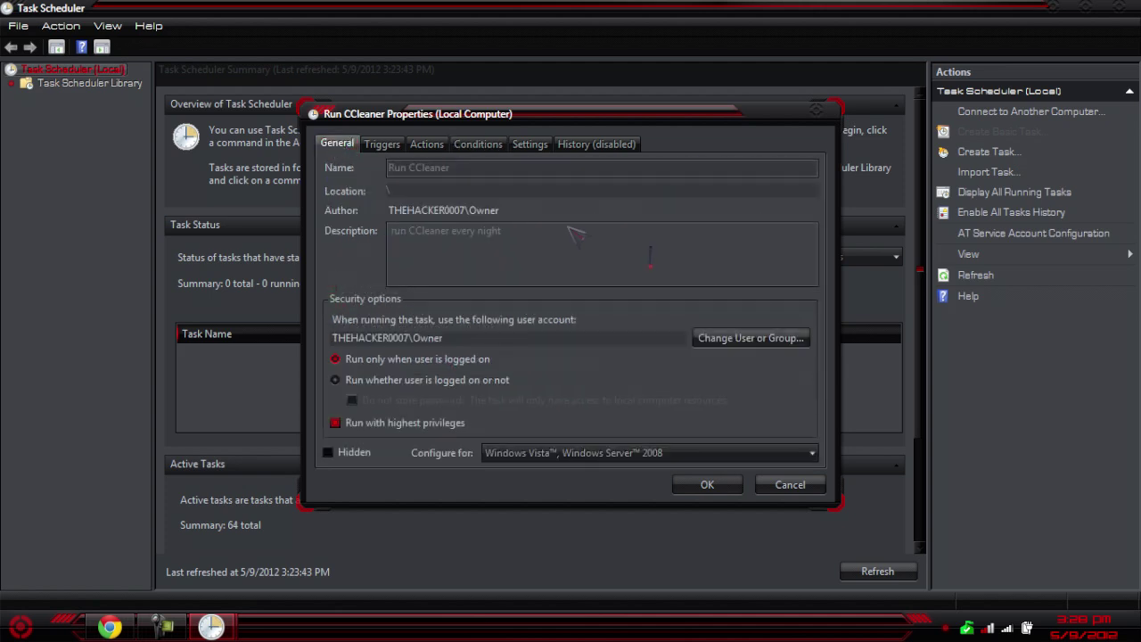
pyautogui.click(704, 484)
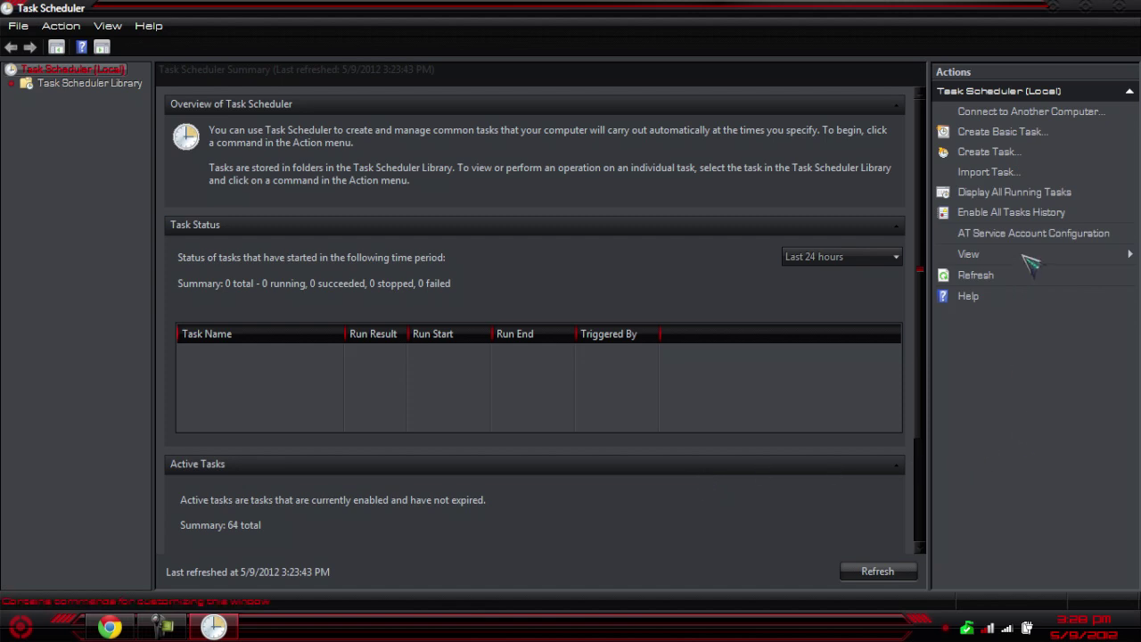
# Find the Run CCleaner task in the Task Scheduler Library and run it immediately
pyautogui.click(982, 252)
pyautogui.click(1055, 381)
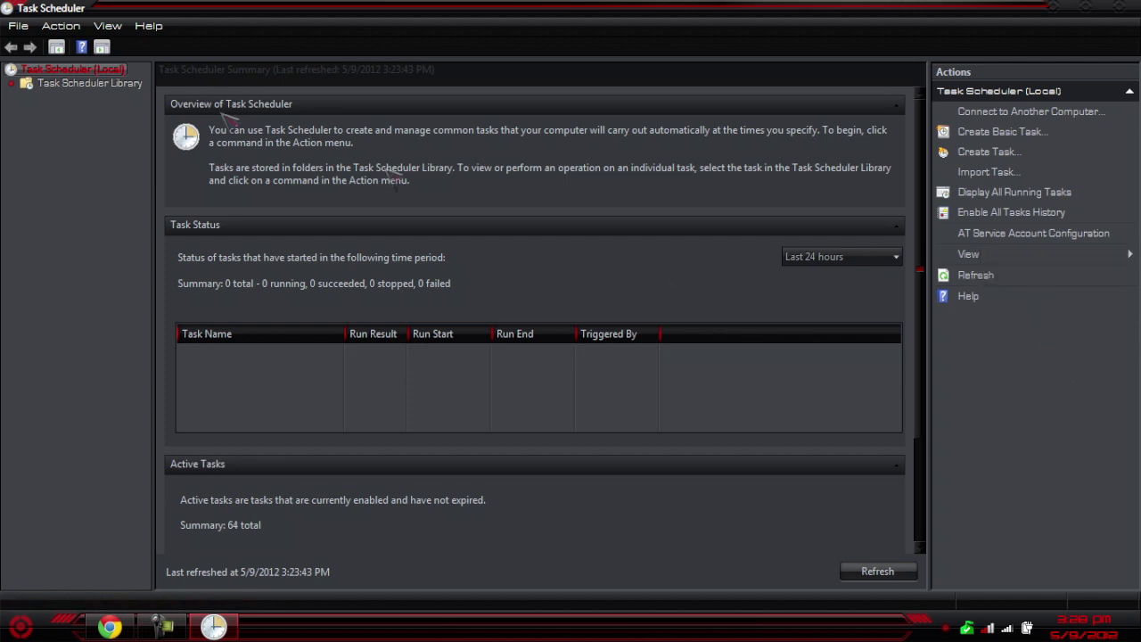
pyautogui.click(61, 84)
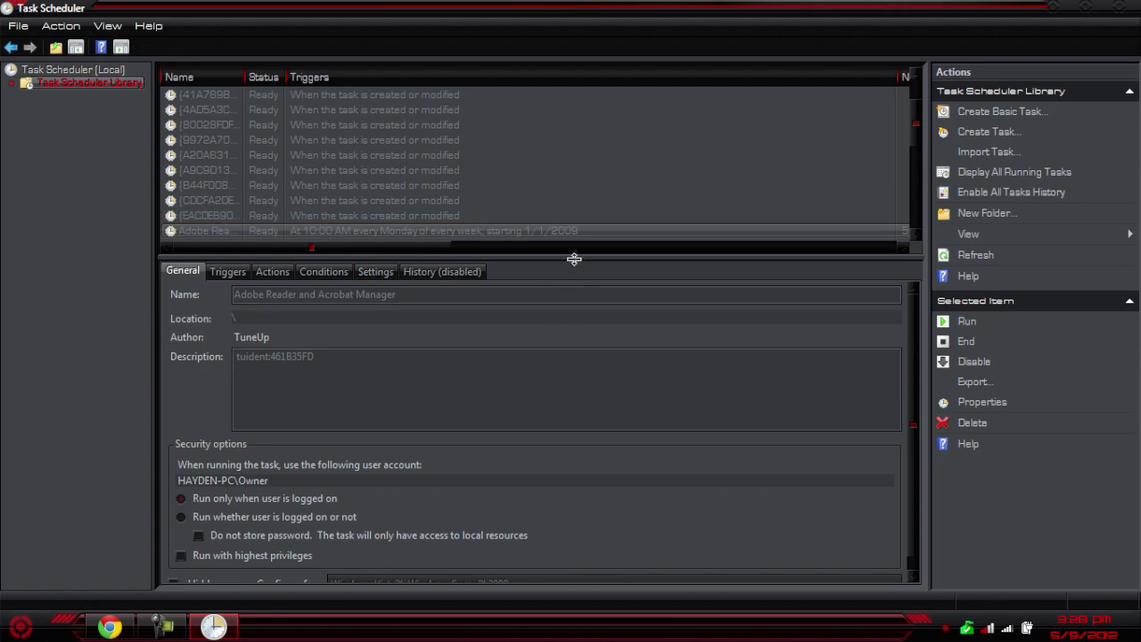
pyautogui.moveTo(573, 258); pyautogui.dragTo(581, 295)
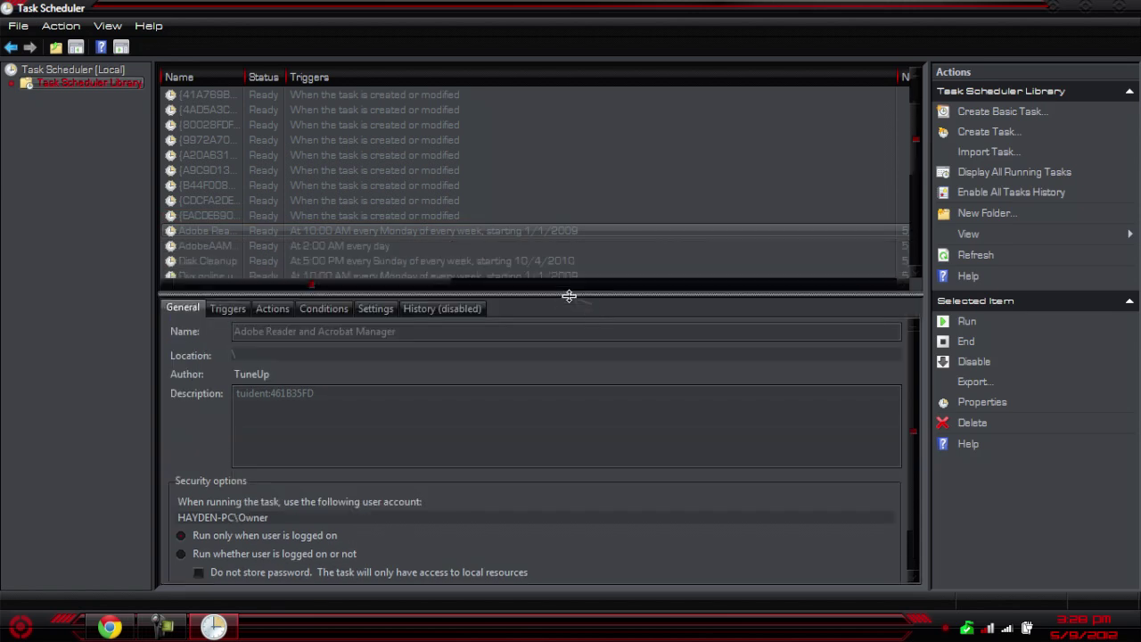
pyautogui.moveTo(915, 148); pyautogui.dragTo(910, 234)
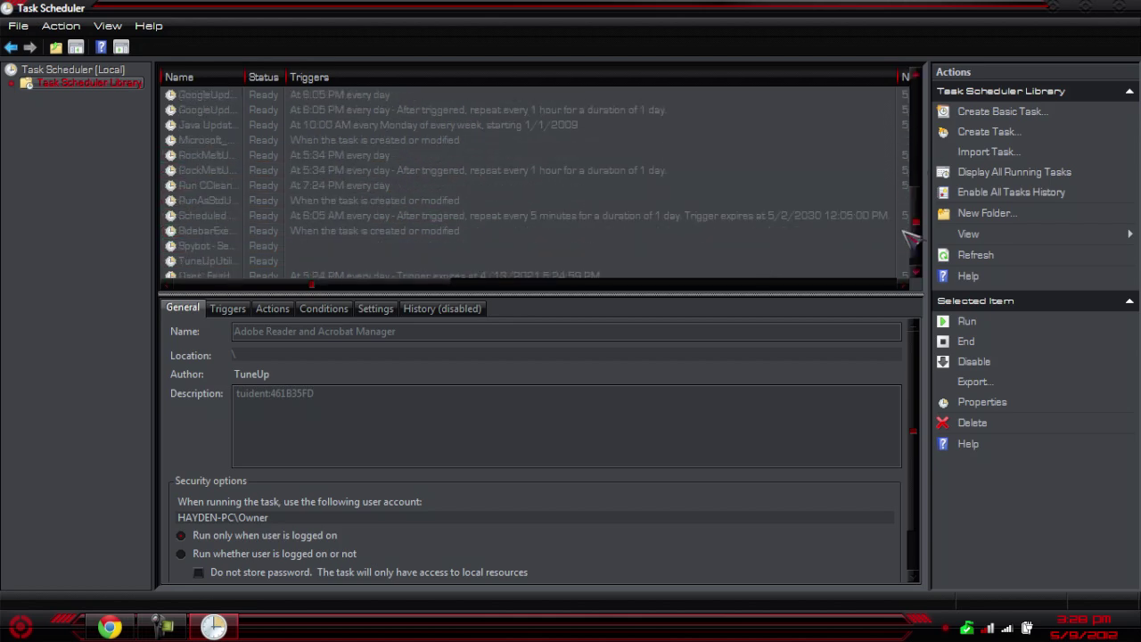
pyautogui.click(411, 187)
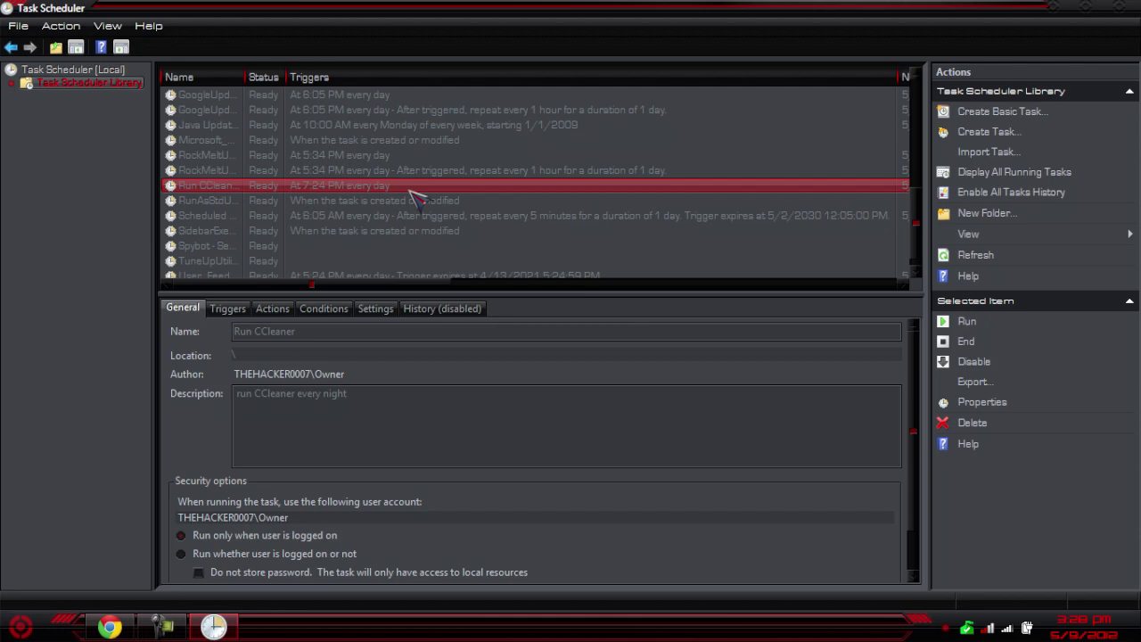
pyautogui.rightClick(394, 189)
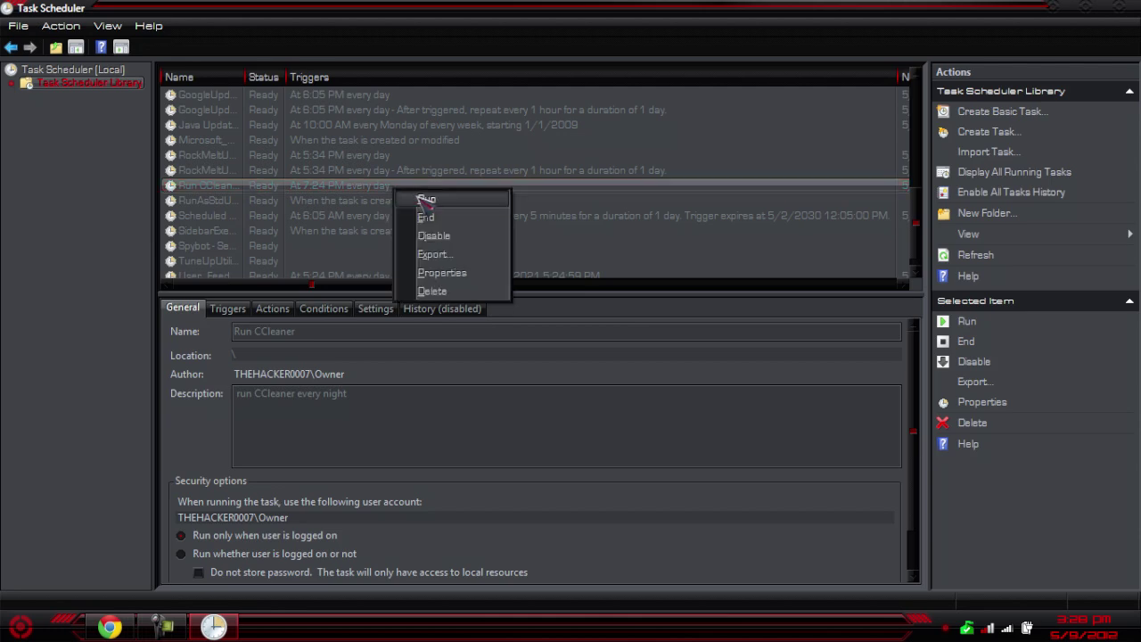
pyautogui.click(424, 199)
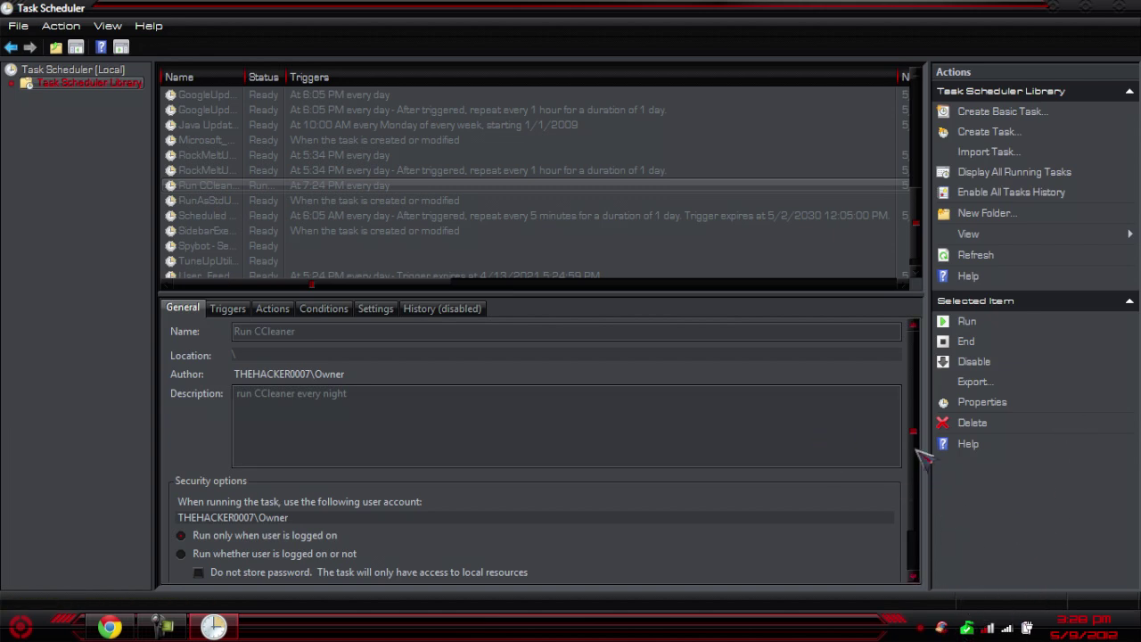
# Return to the start of the task list and close Task Scheduler
pyautogui.scroll(-1, 918, 450)
pyautogui.scroll(1, 919, 450)
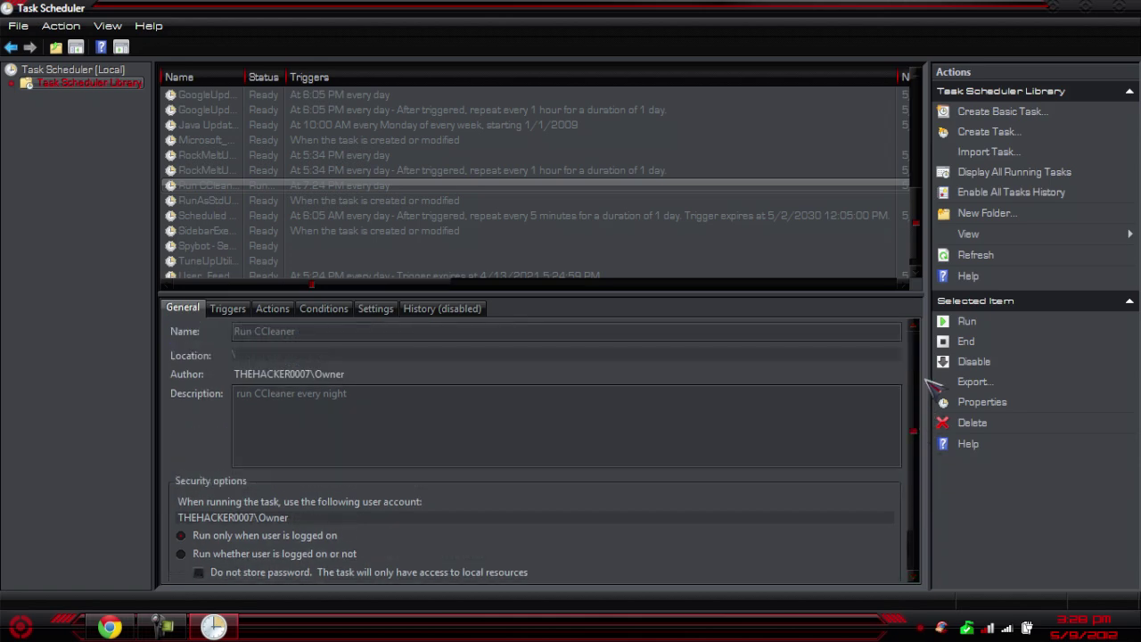
pyautogui.moveTo(918, 229); pyautogui.dragTo(943, 94)
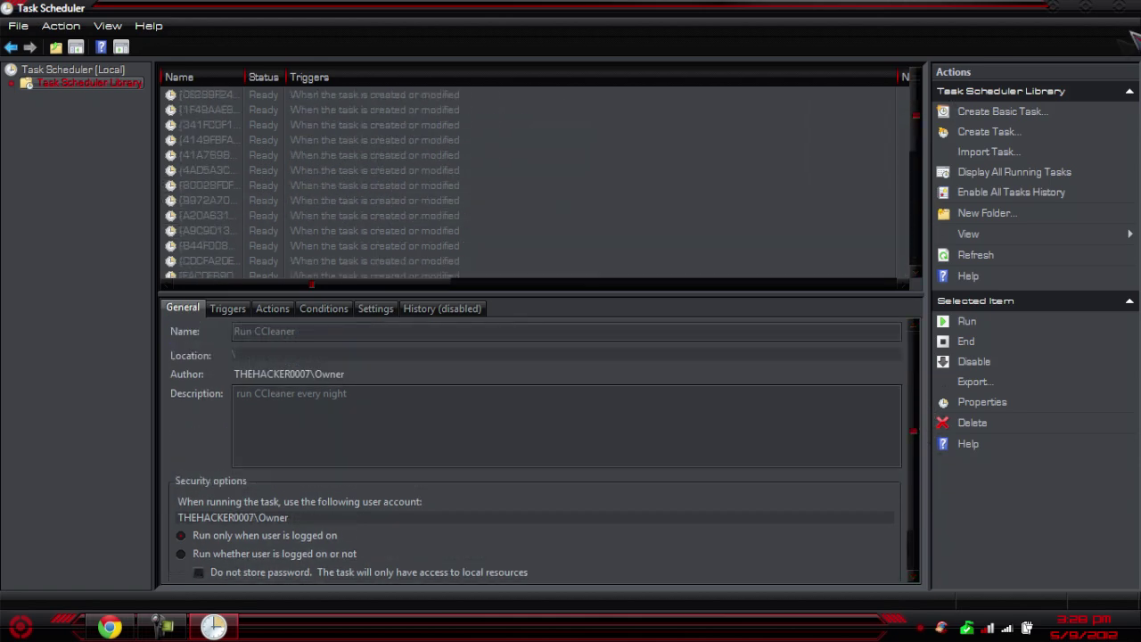
pyautogui.click(1118, 7)
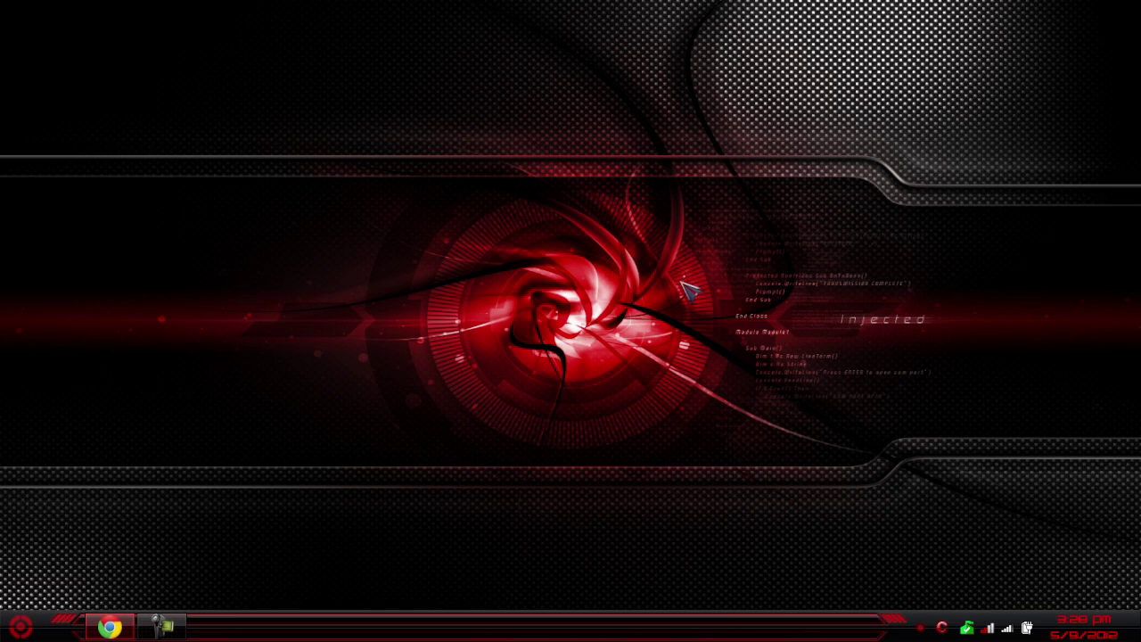